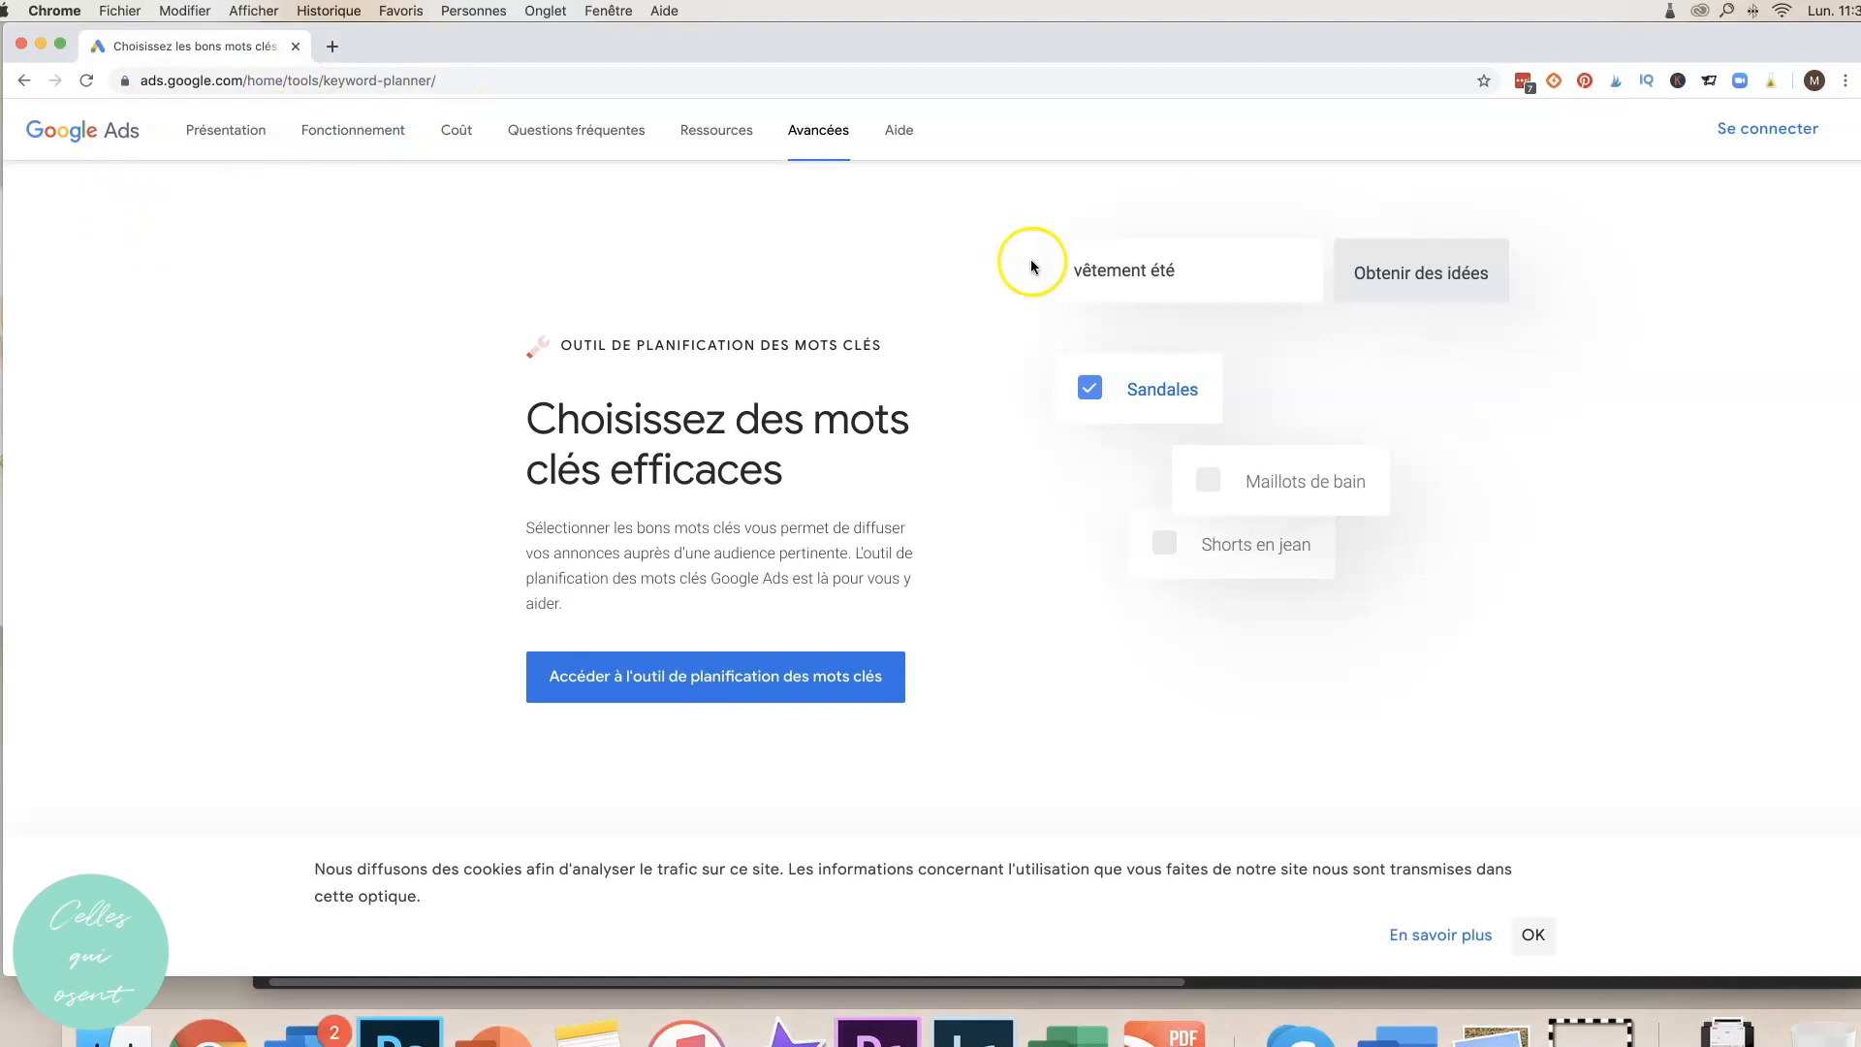
Sign in to Google Ads and start creating a new Google Ads account.
click(1759, 129)
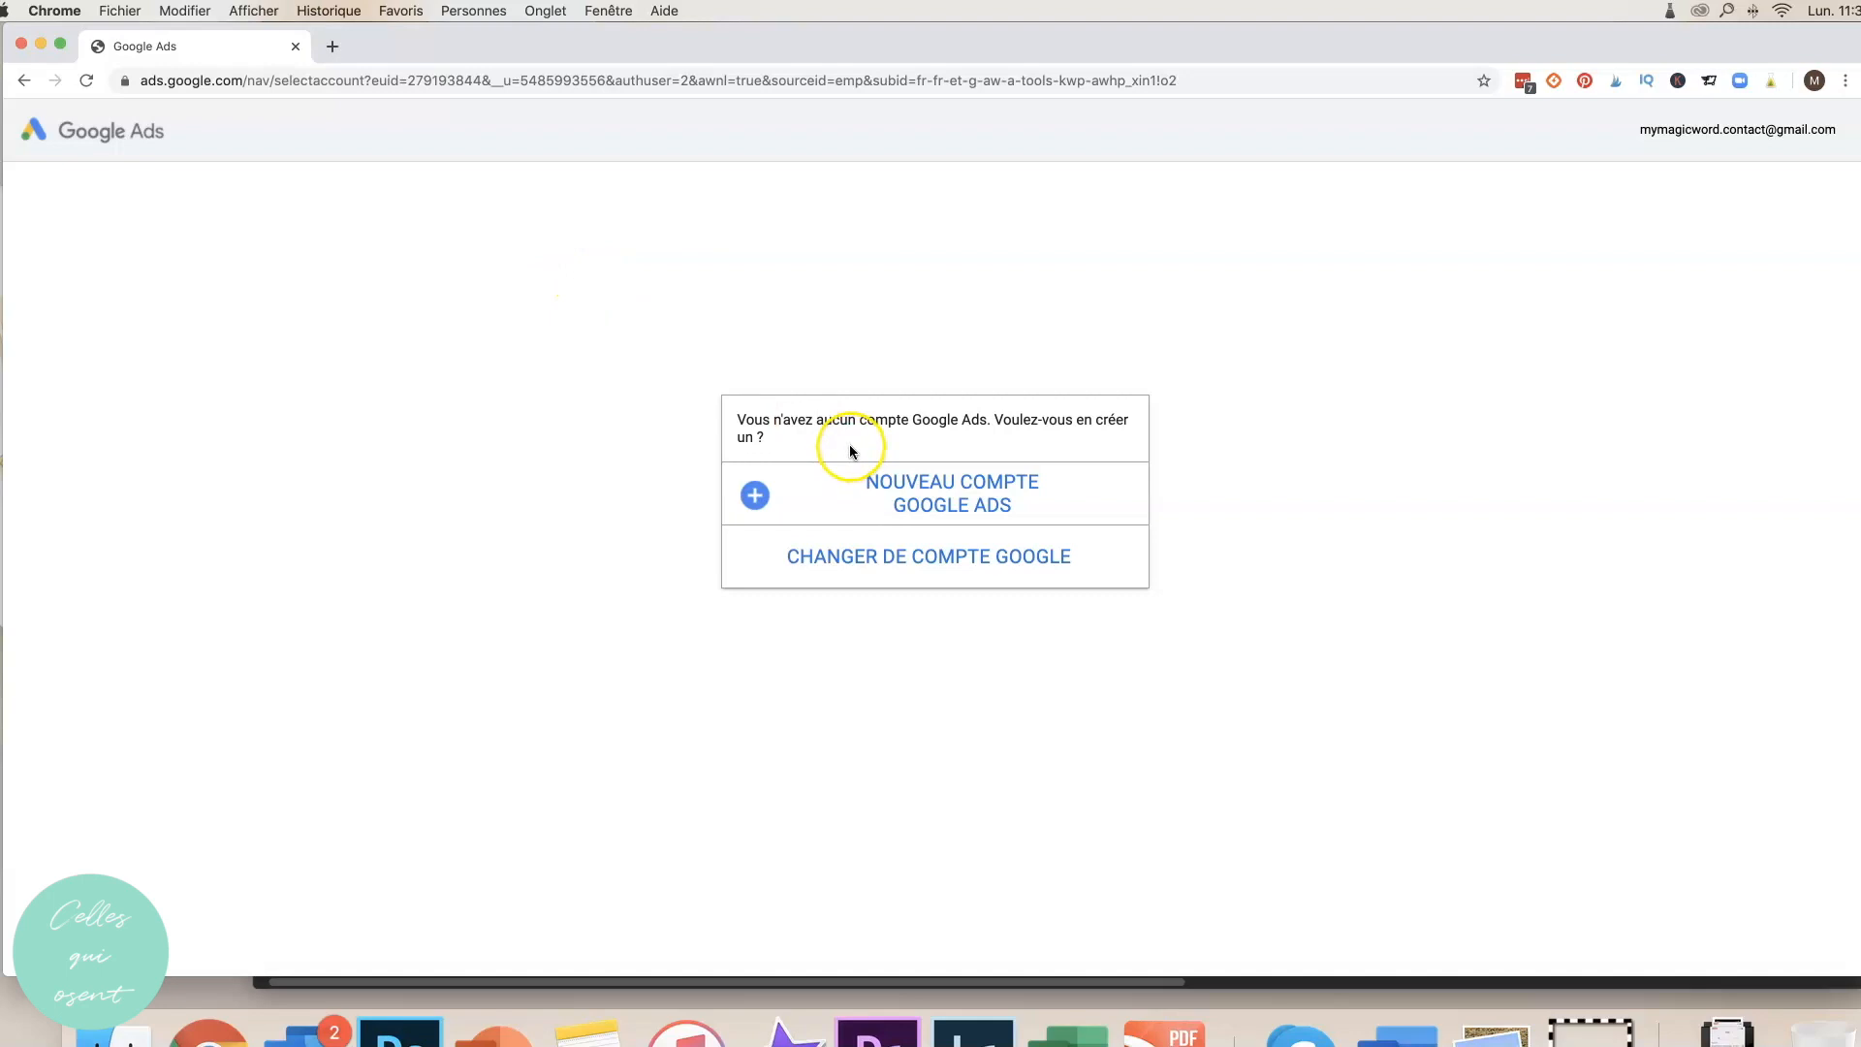
click(959, 503)
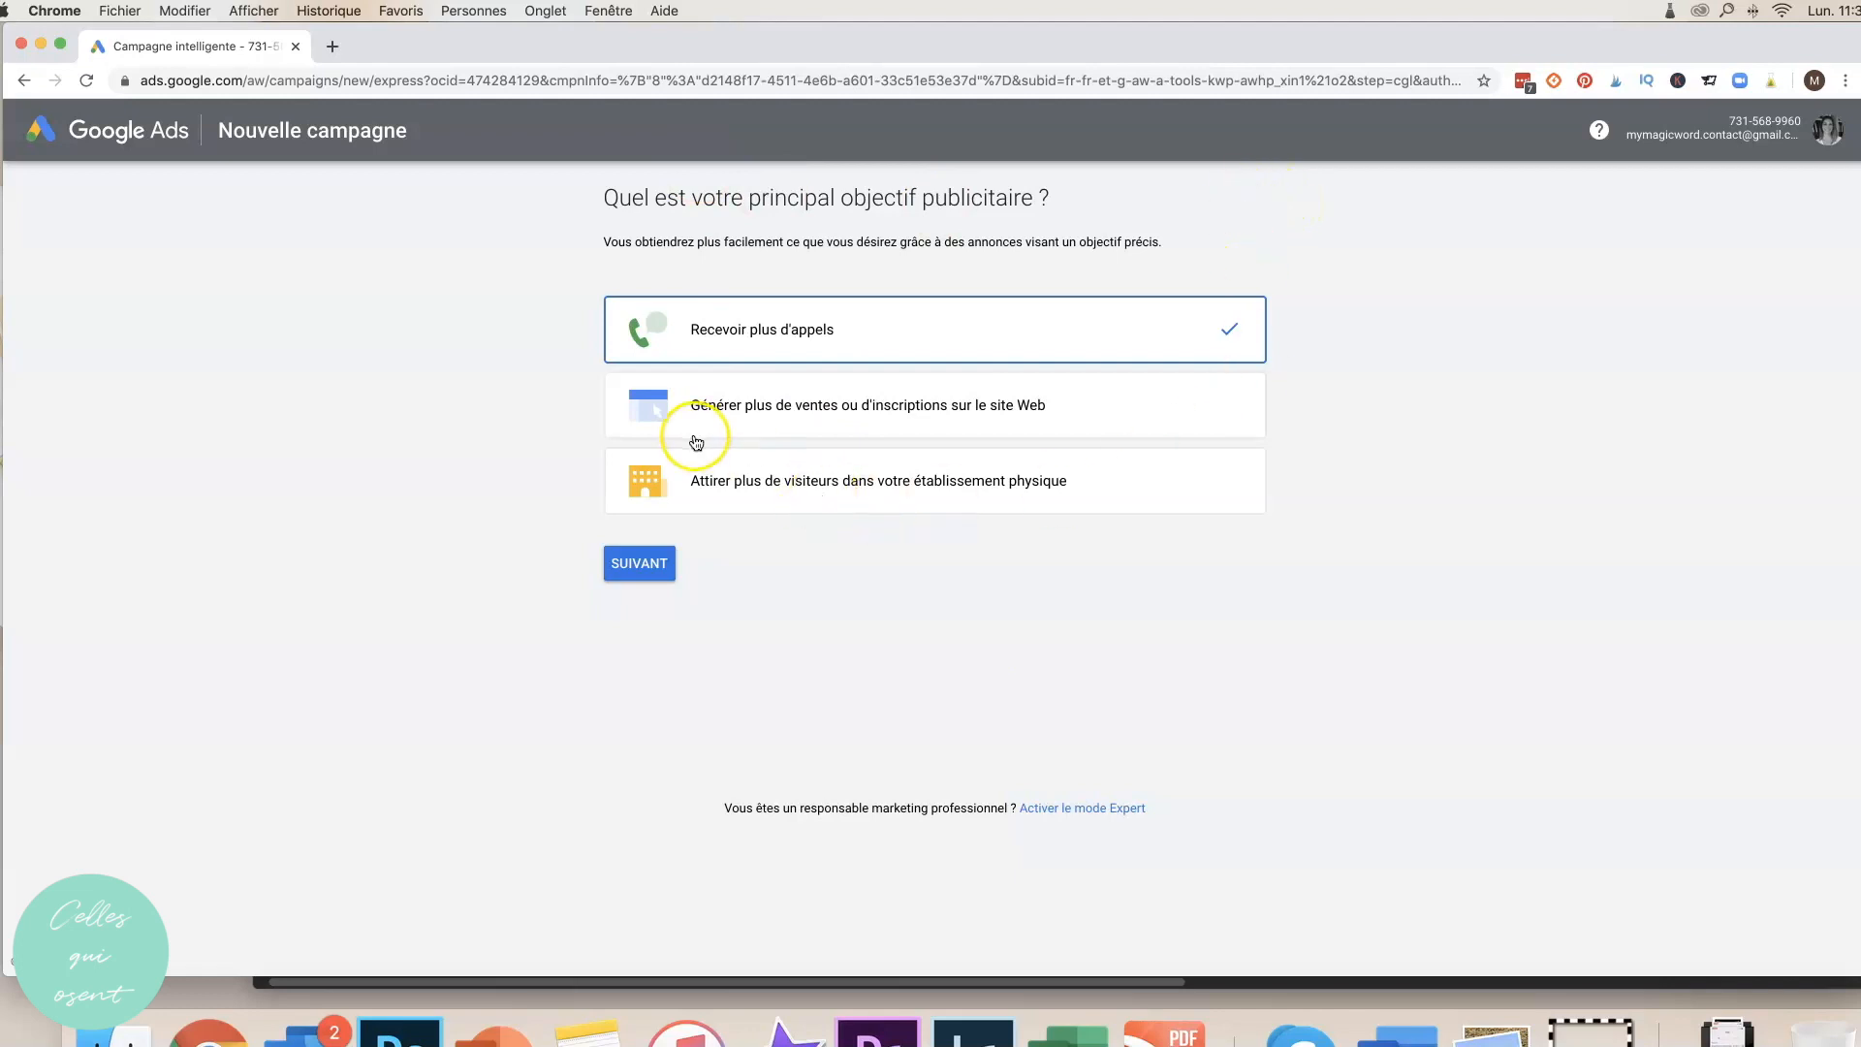
Aim the campaign at website sales and choose the Bubblenjoy Bordeaux business.
click(744, 406)
click(642, 561)
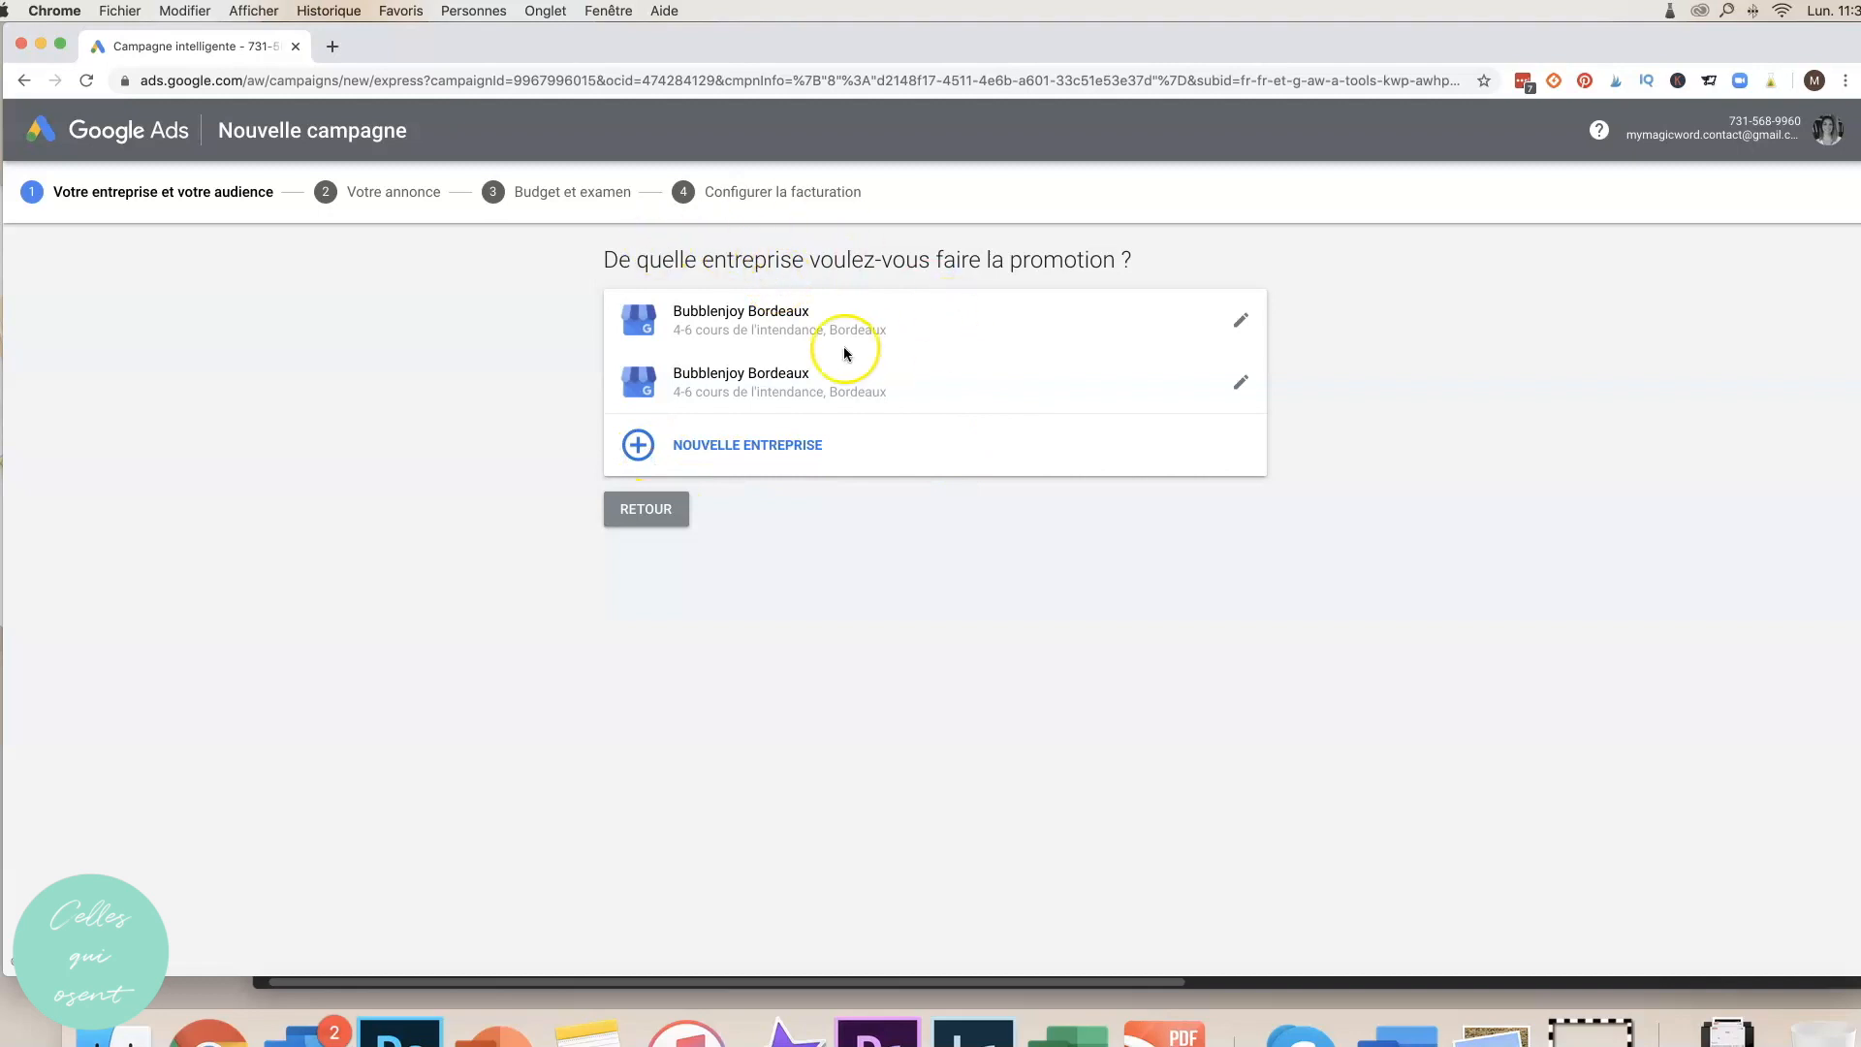
click(763, 376)
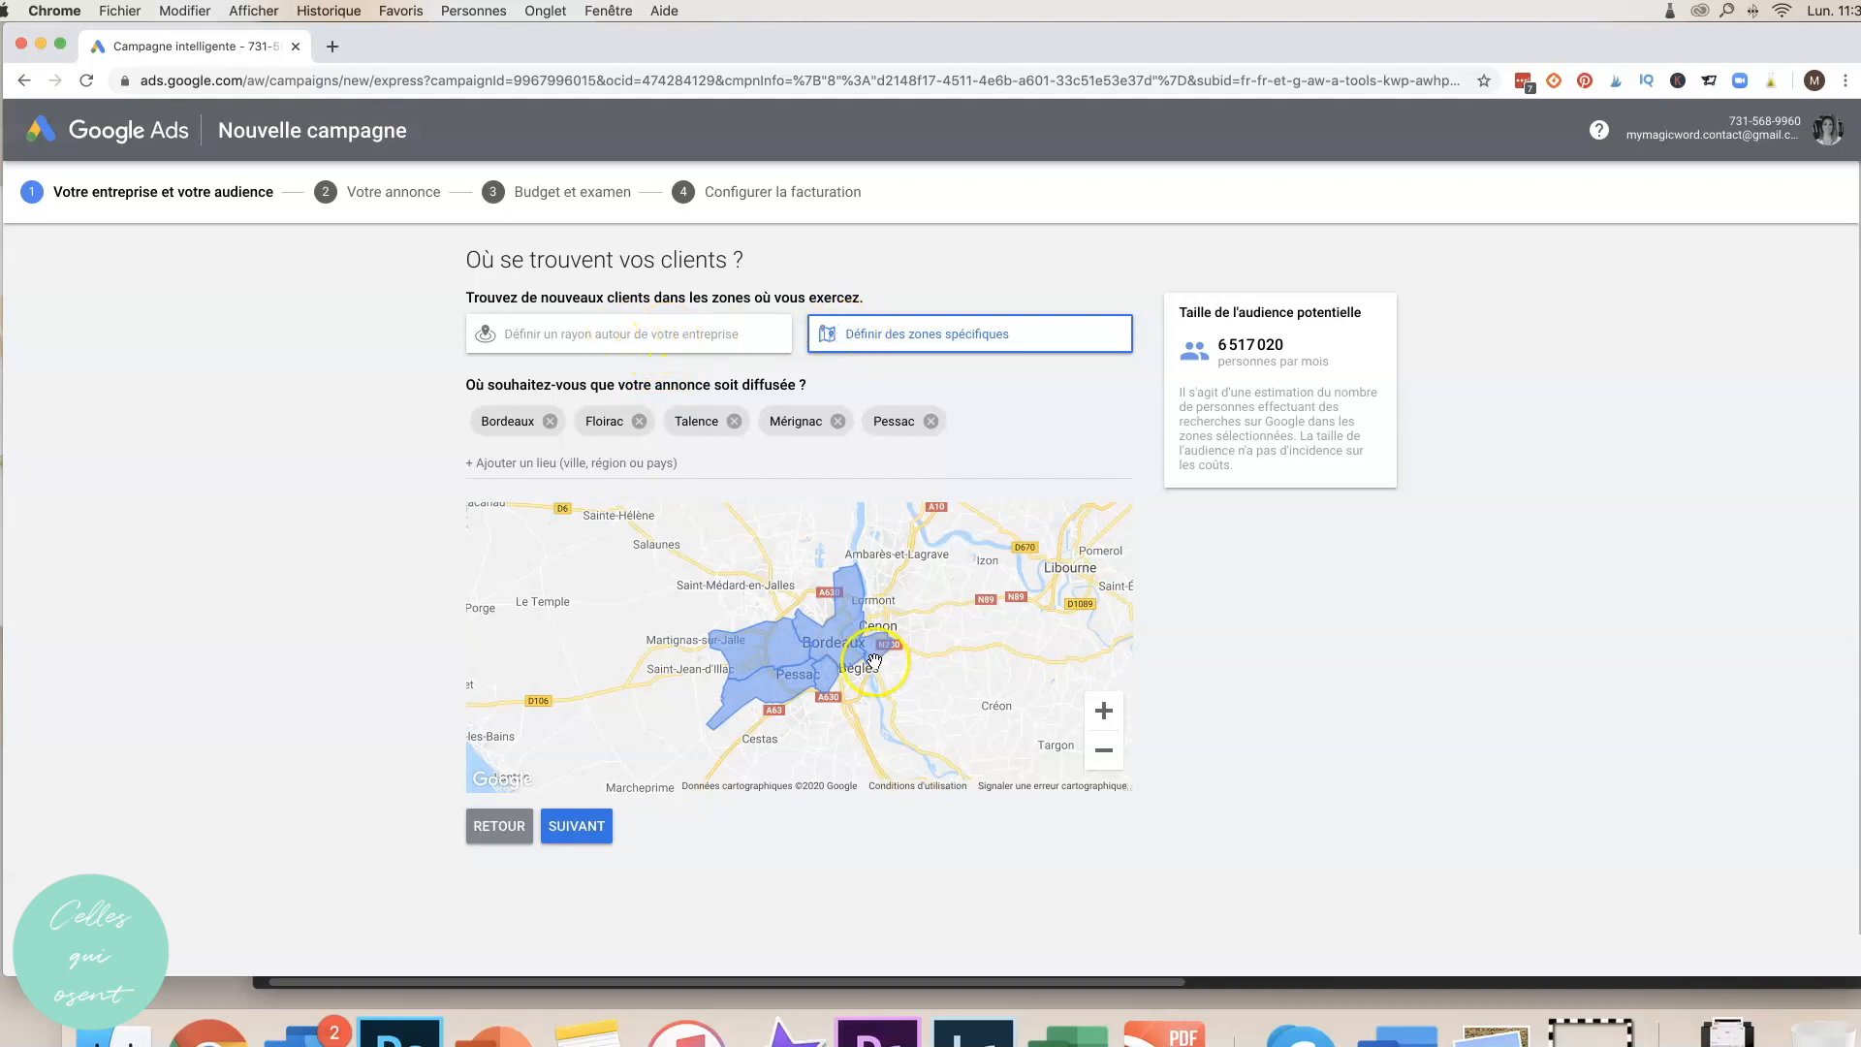
Target a 25 km radius with the address set to France, reaching the keyword themes.
click(556, 336)
click(782, 430)
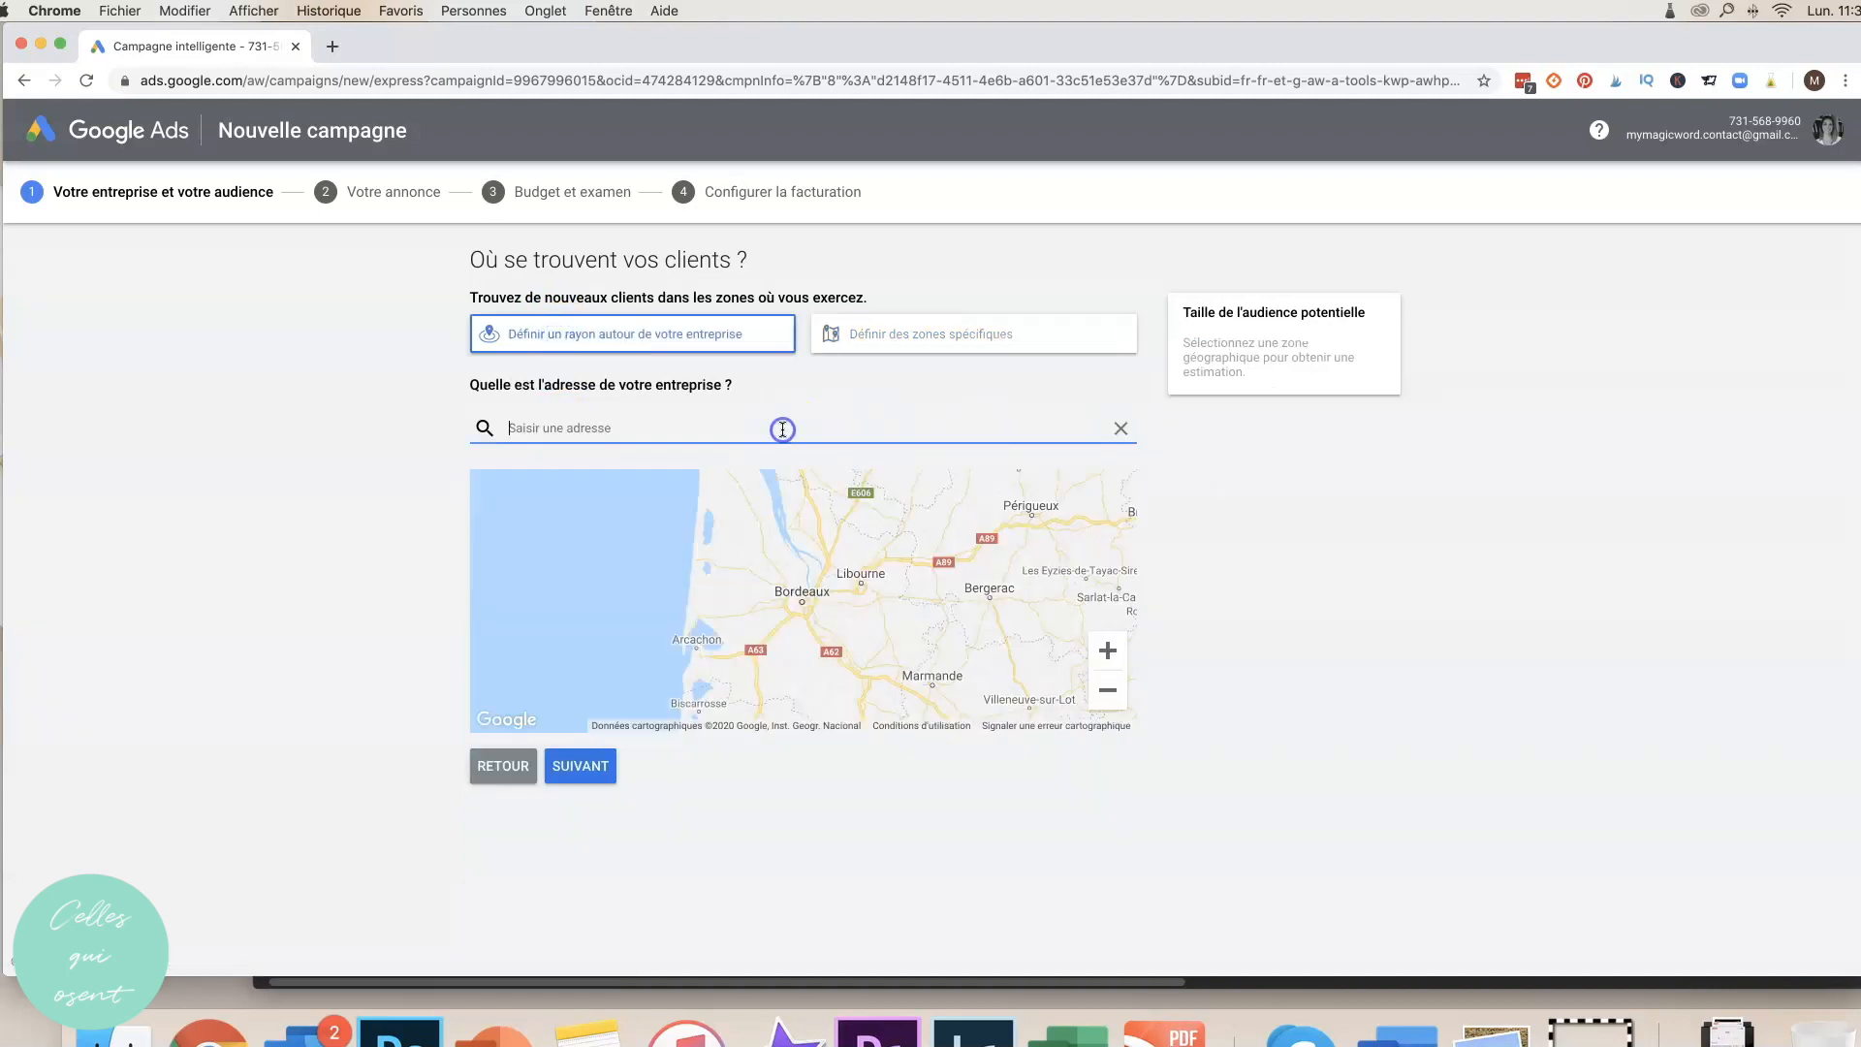
text(Fra)
click(548, 474)
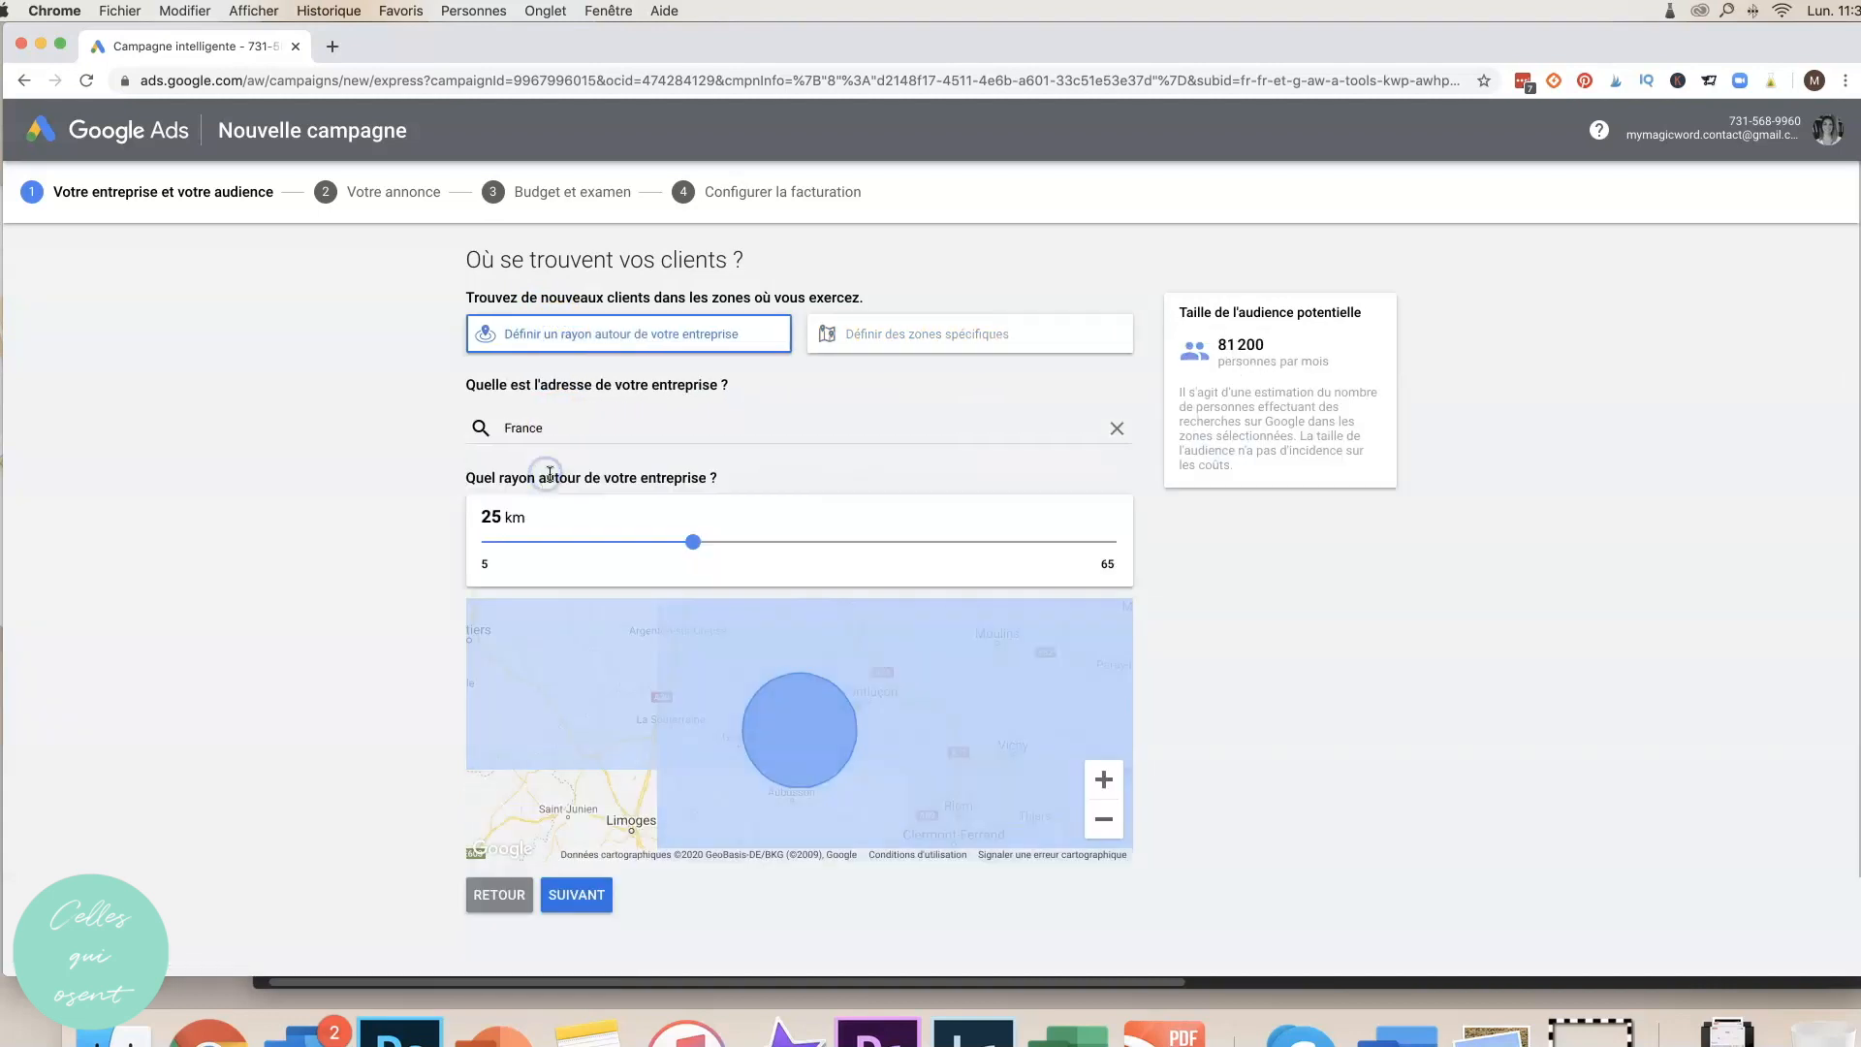
click(571, 894)
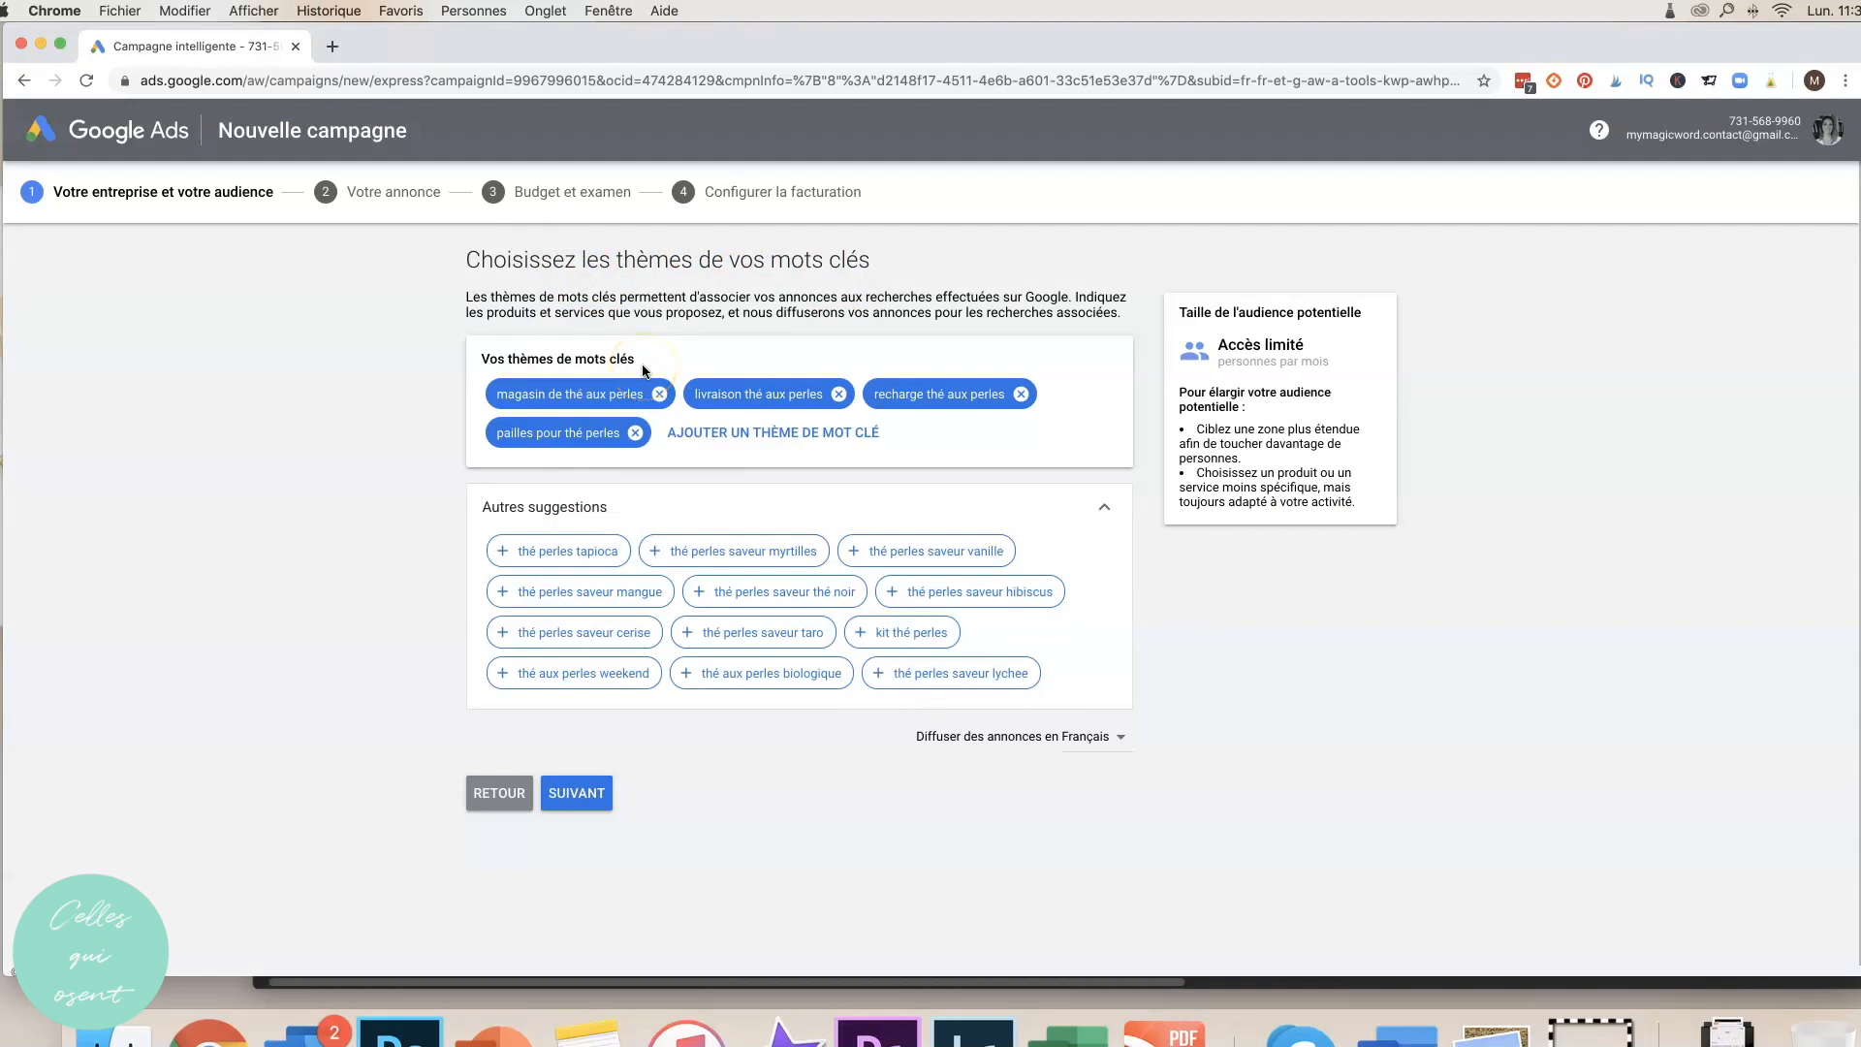
Accept the four keyword themes, enter the 'Test' headlines, and view the new campaign's dashboard.
click(575, 803)
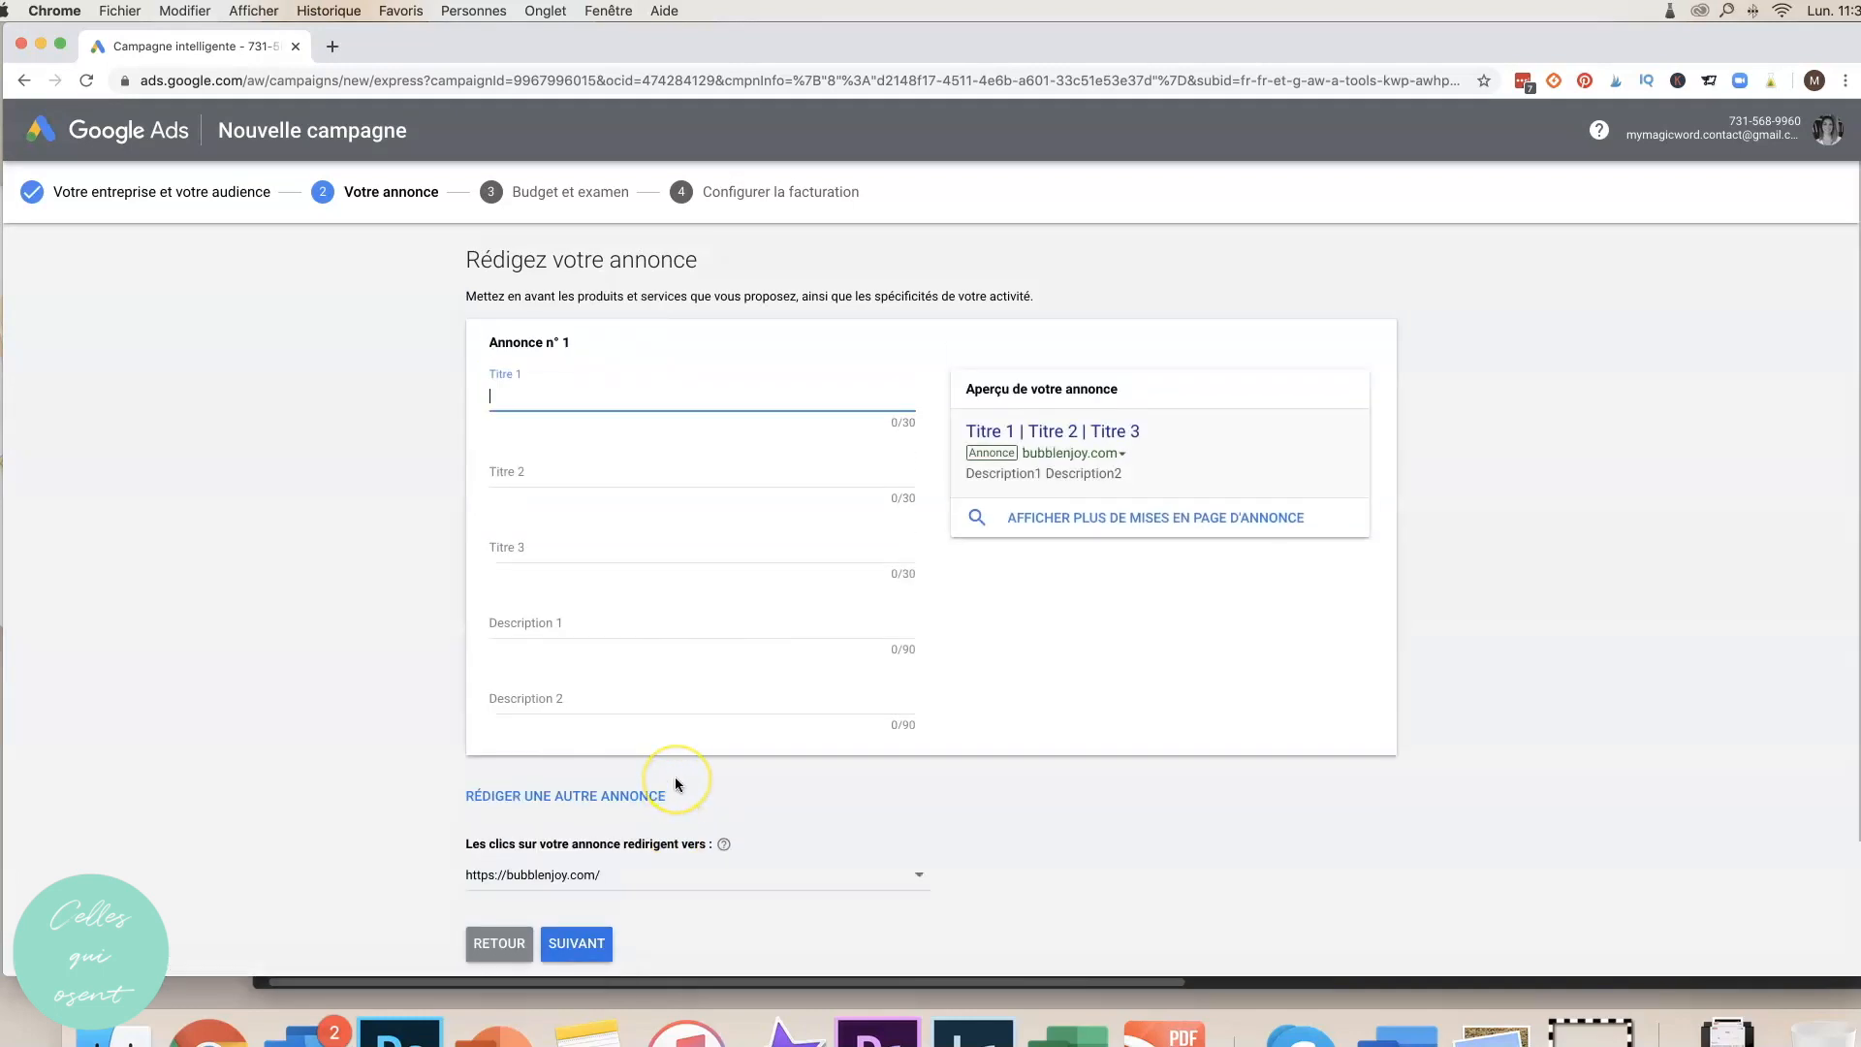
text(Test)
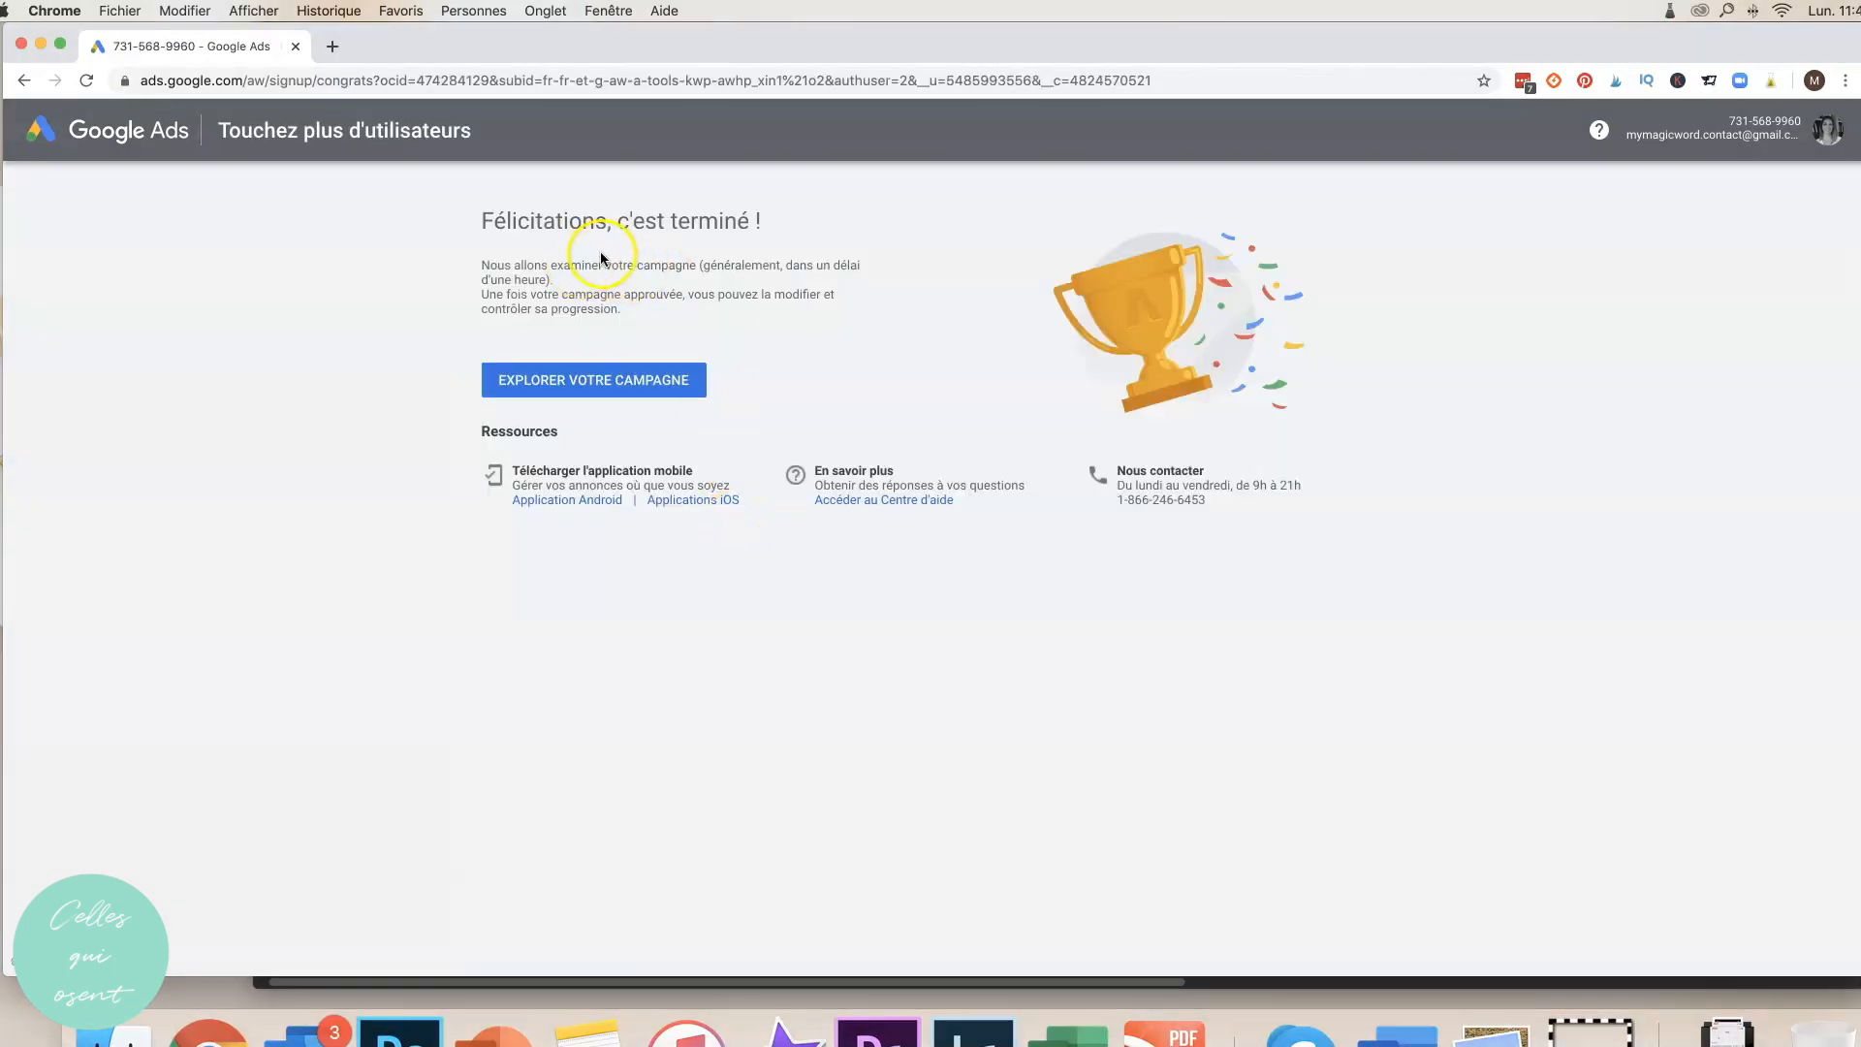
click(577, 385)
scroll(1552, 469, down, 5)
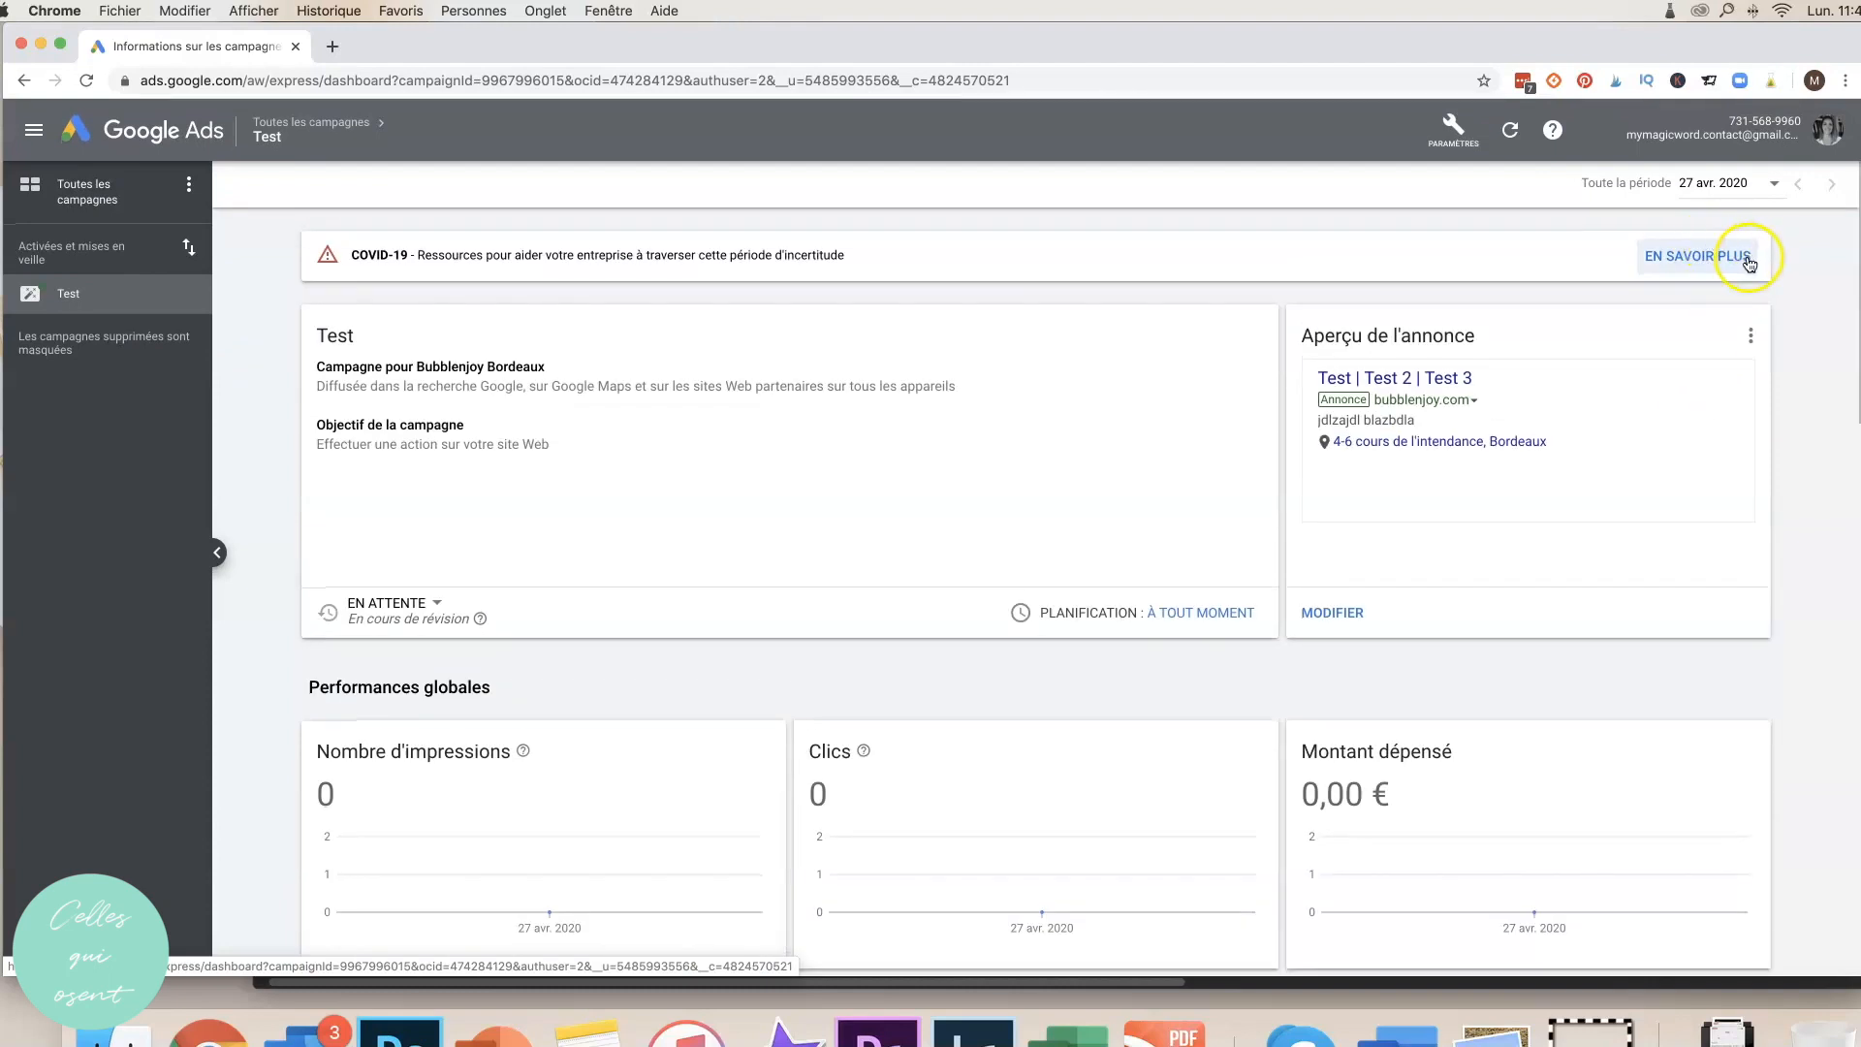
Delete the 'Test' campaign from its options menu, confirming the deletion.
click(1752, 339)
click(1584, 574)
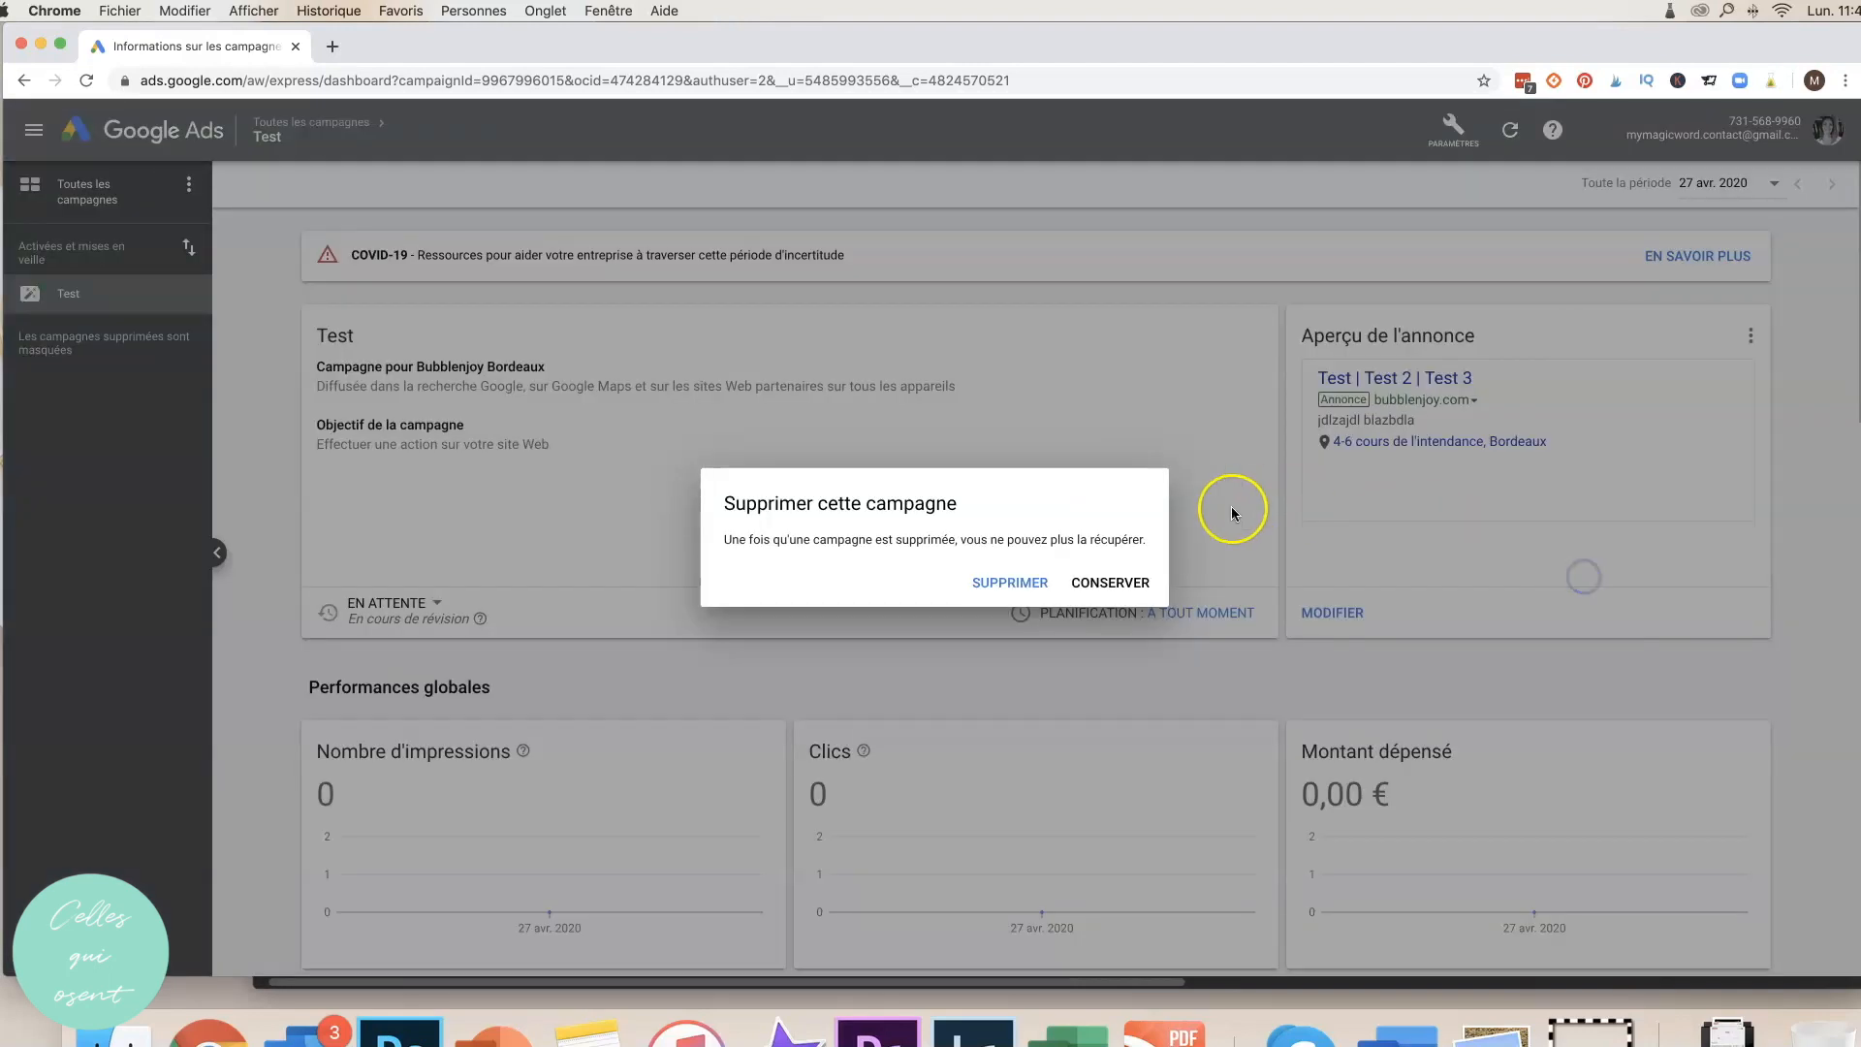
click(1003, 585)
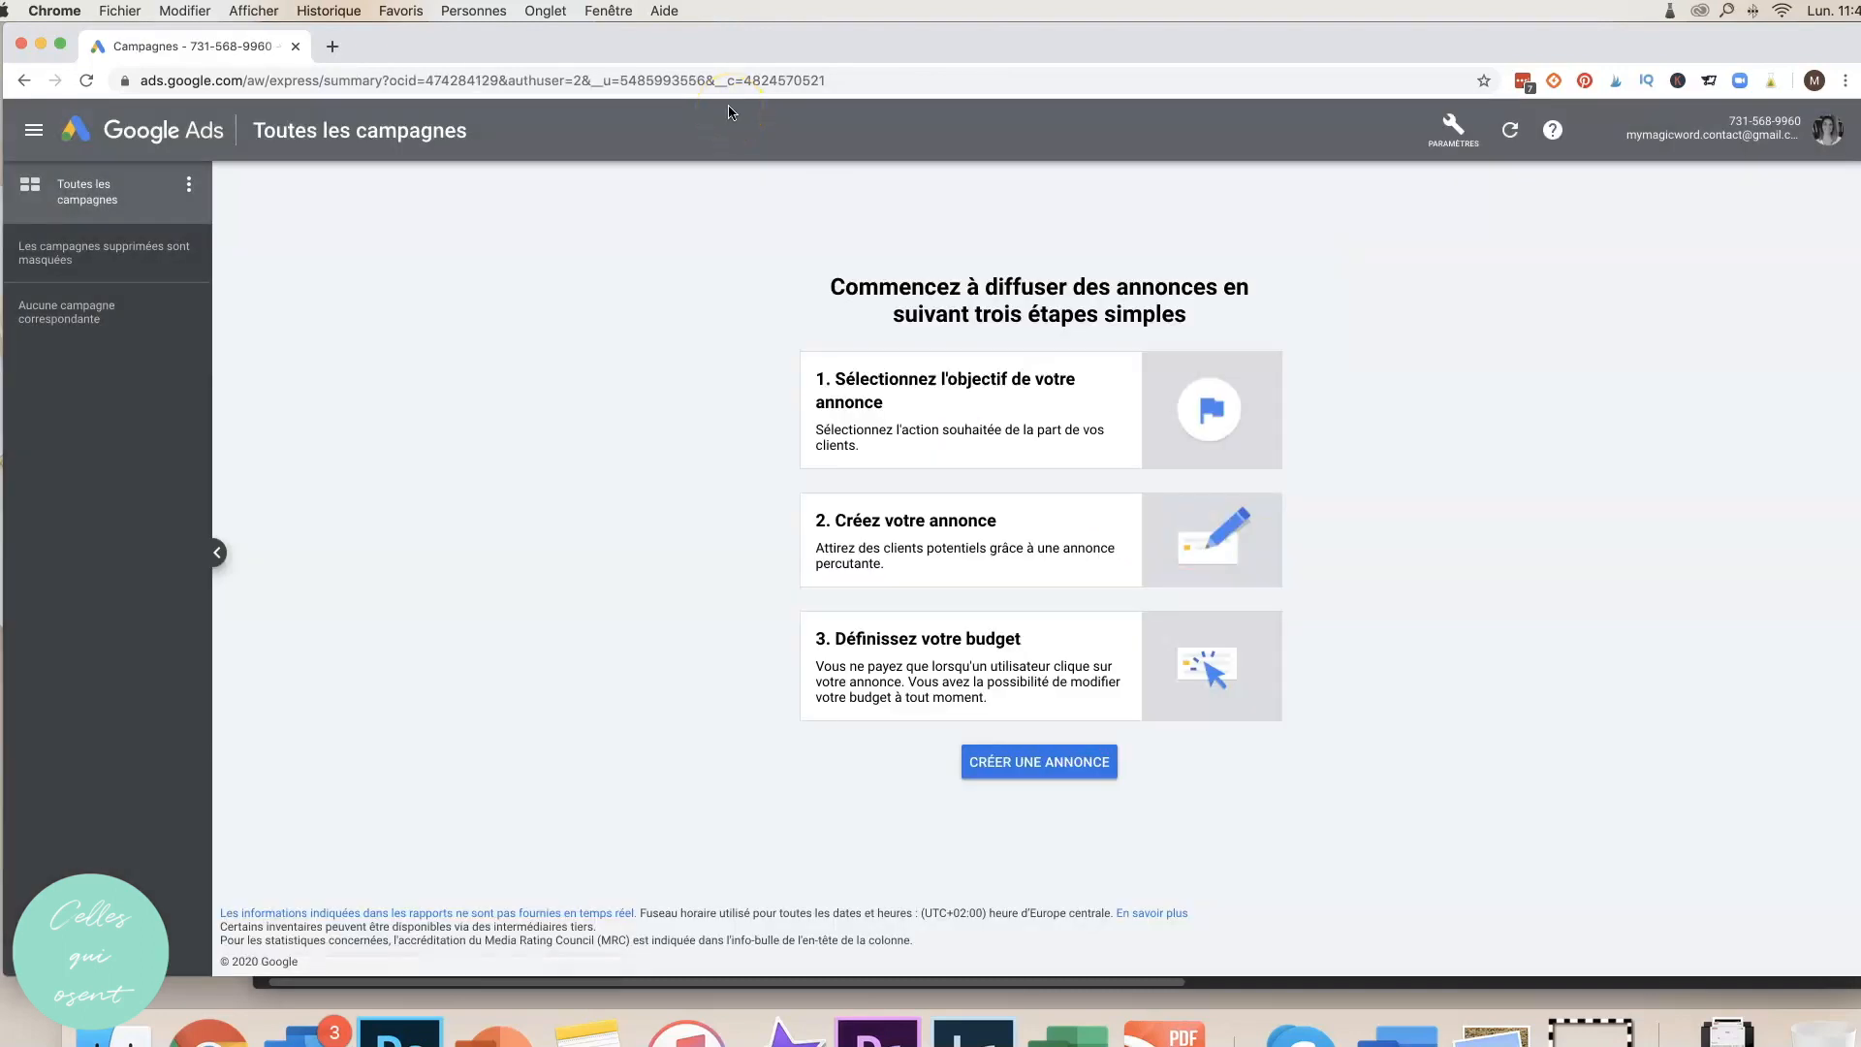
click(1453, 126)
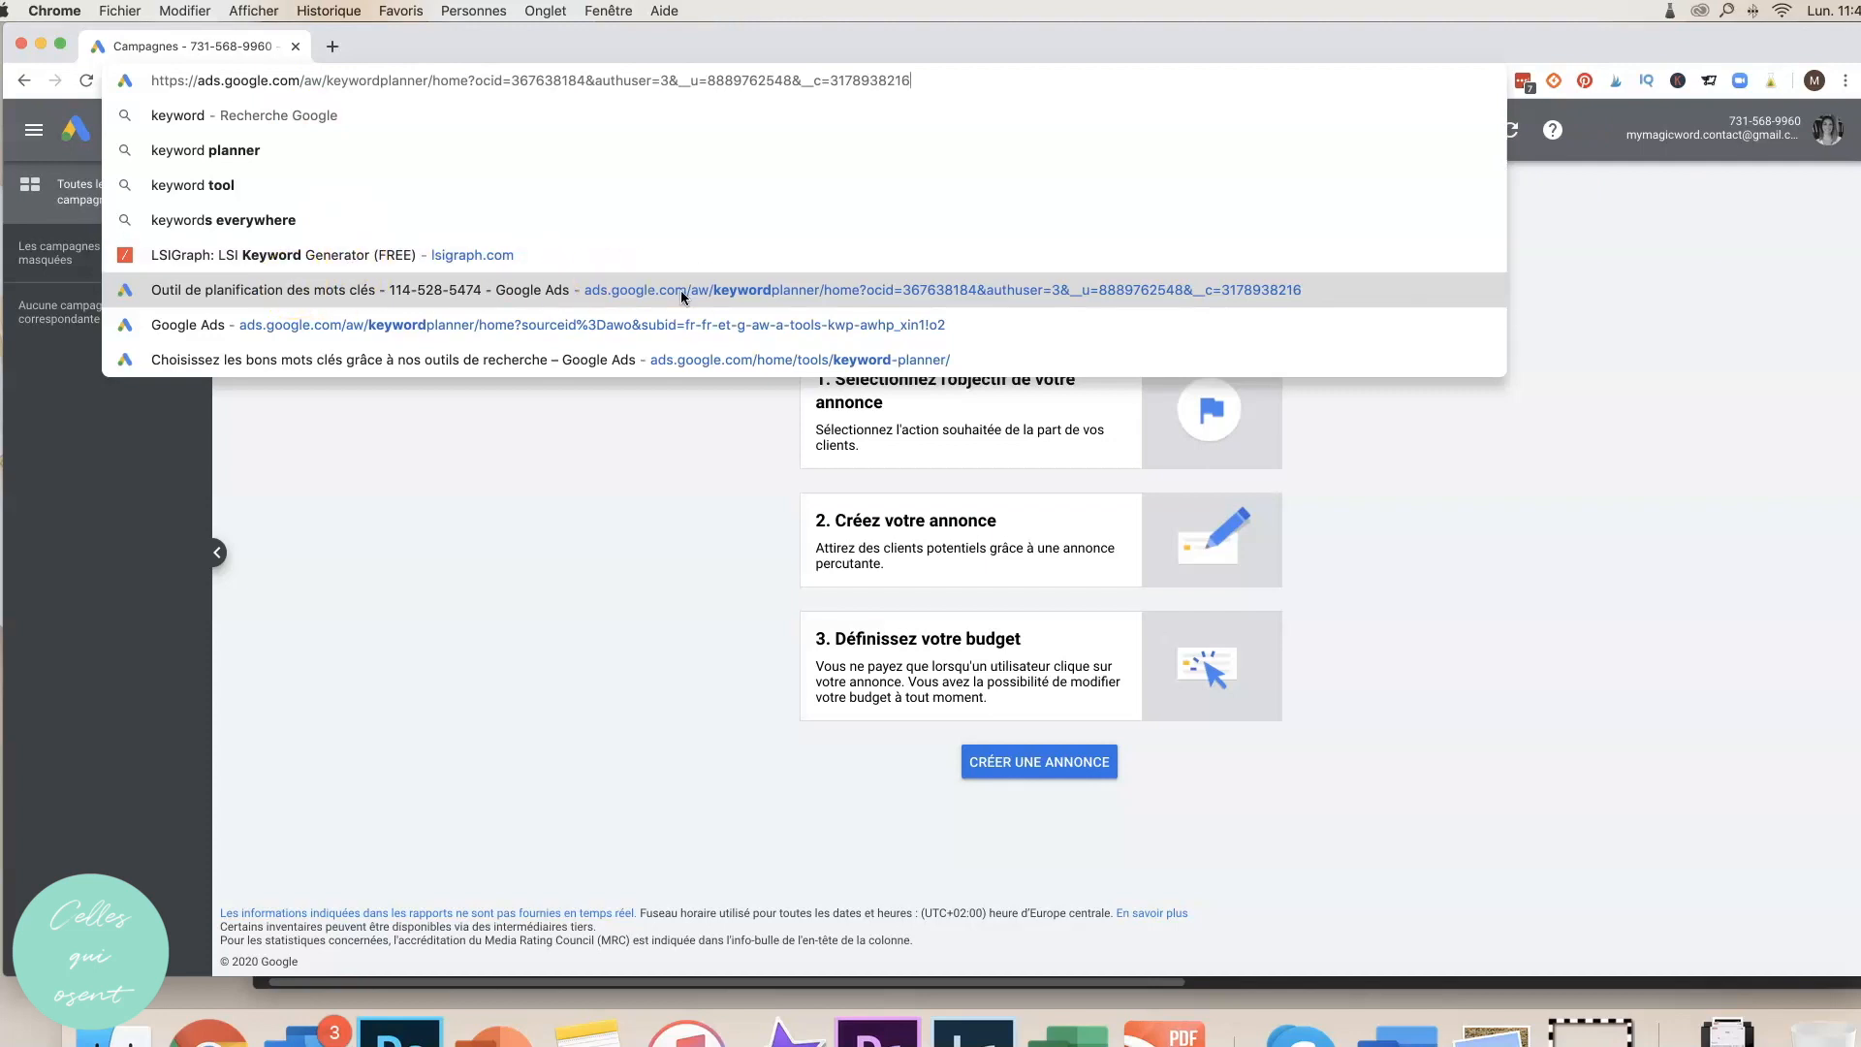
Reload the account and open the Keyword Planner from the Outils et paramètres menu.
click(229, 224)
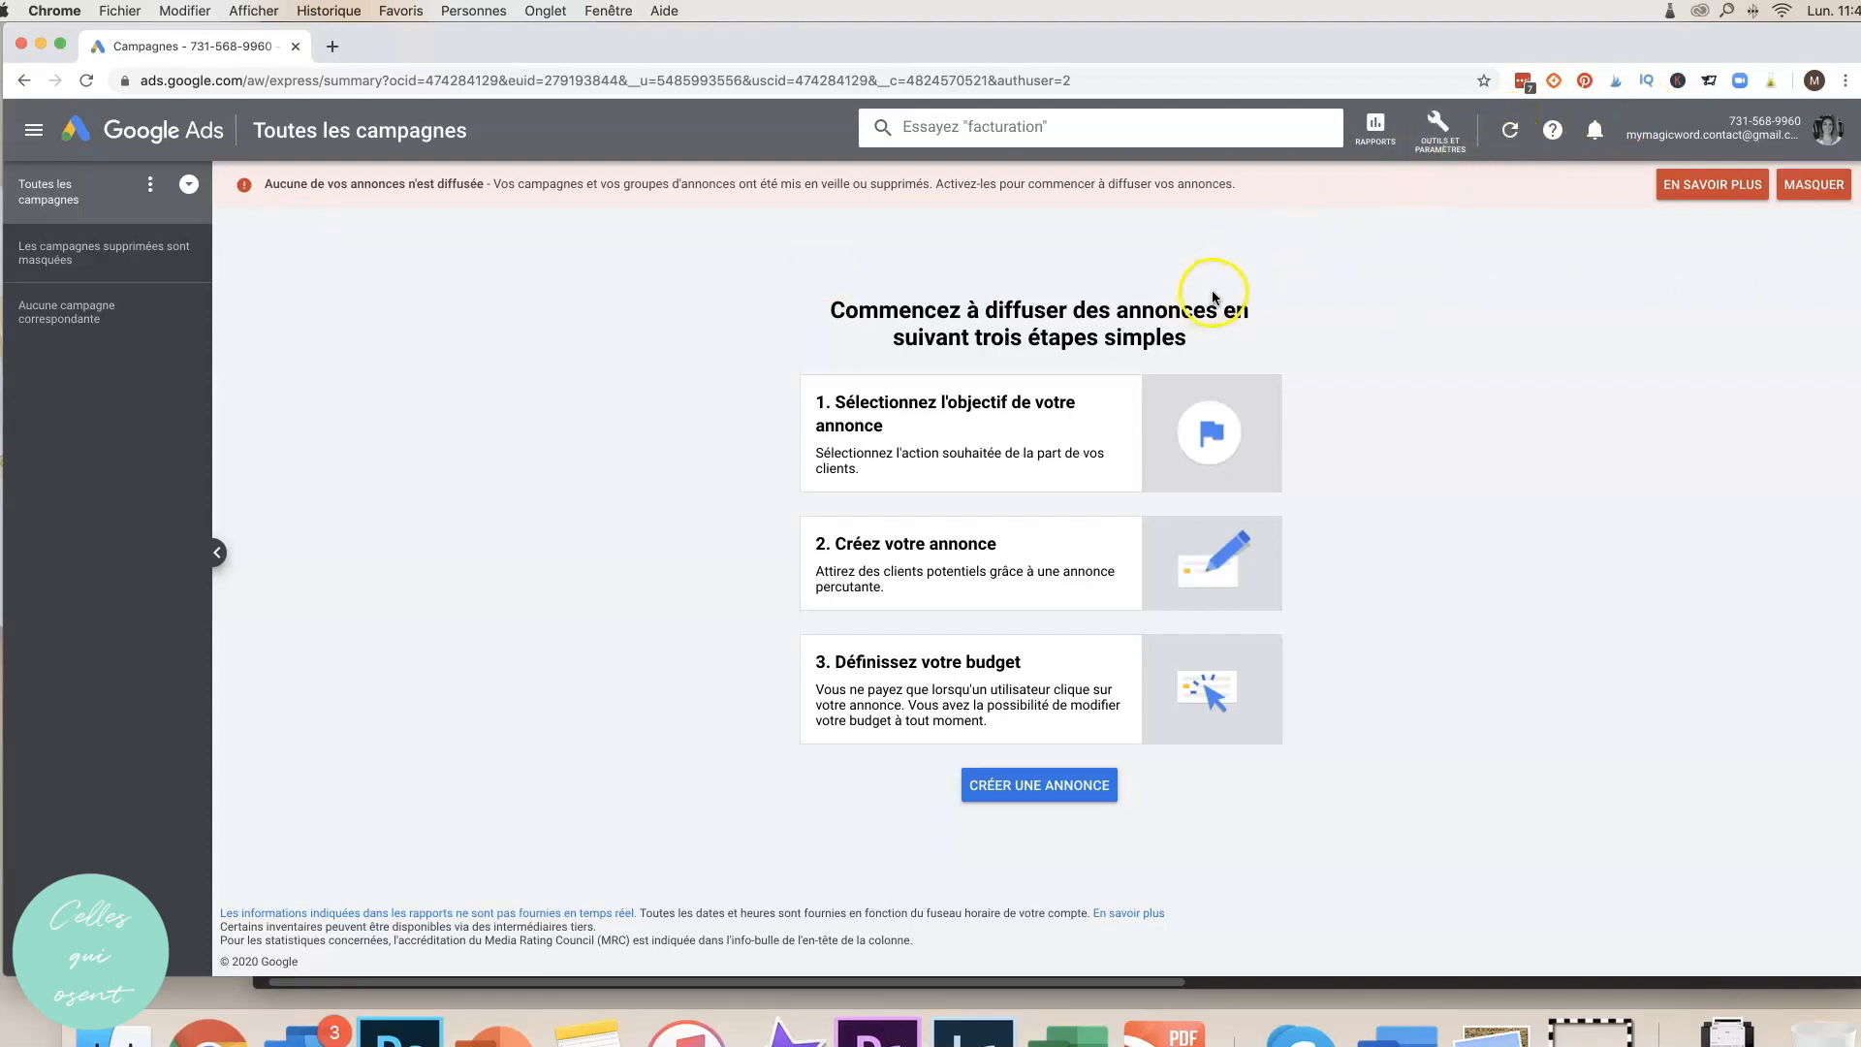
click(1442, 124)
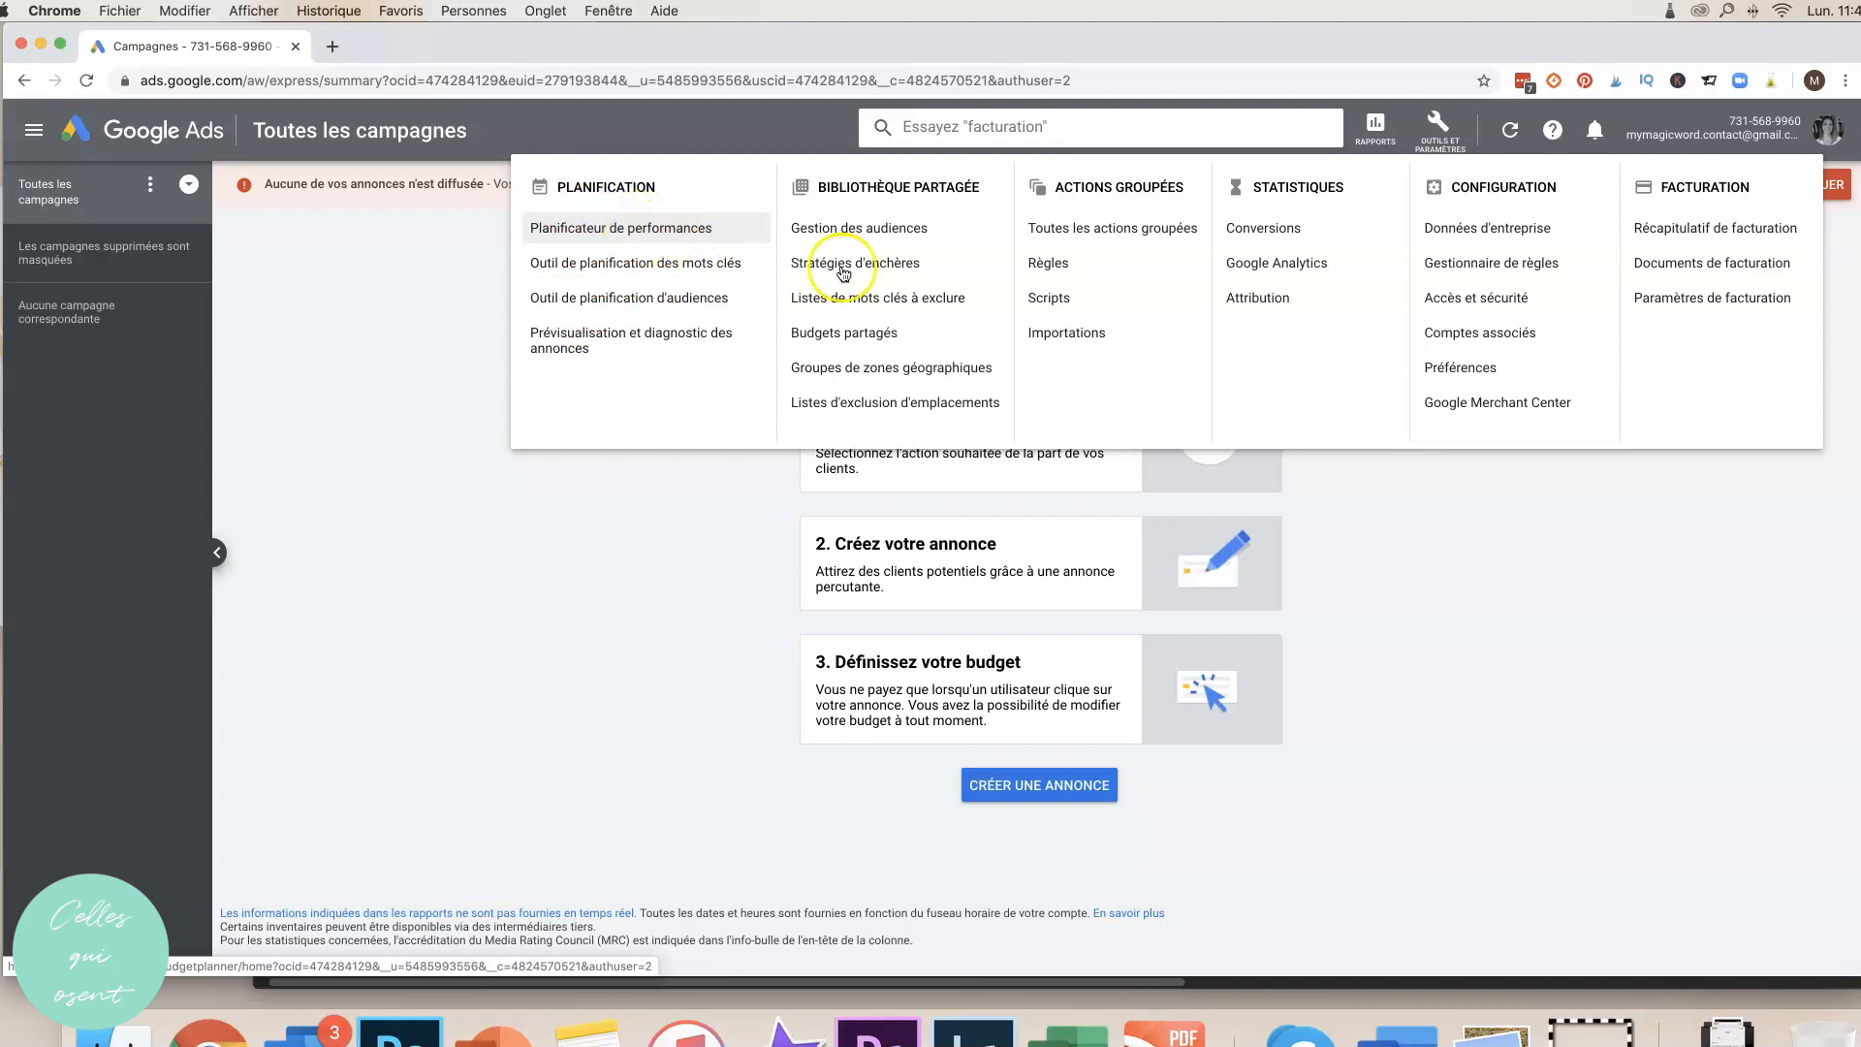
click(704, 265)
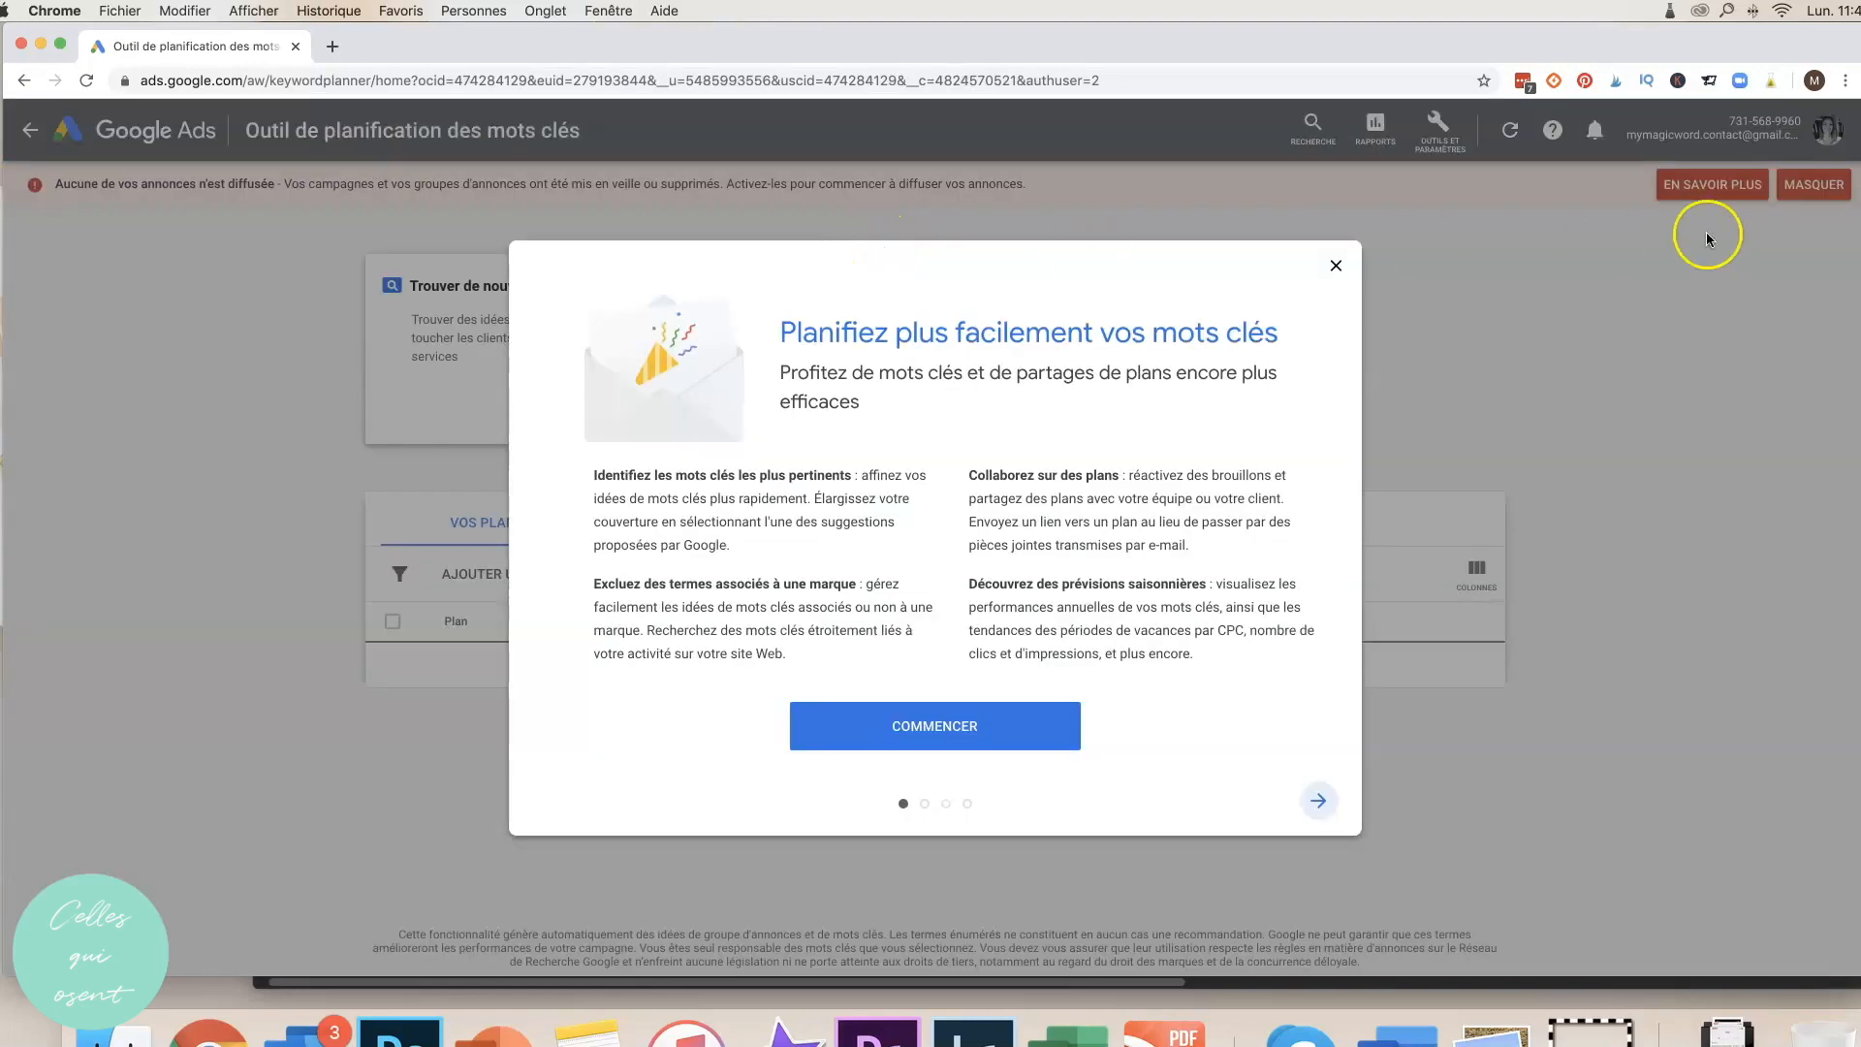
Dismiss the intro dialog and no-ads warning, then open 'Trouver de nouveaux mots clés'.
click(1336, 265)
click(1814, 184)
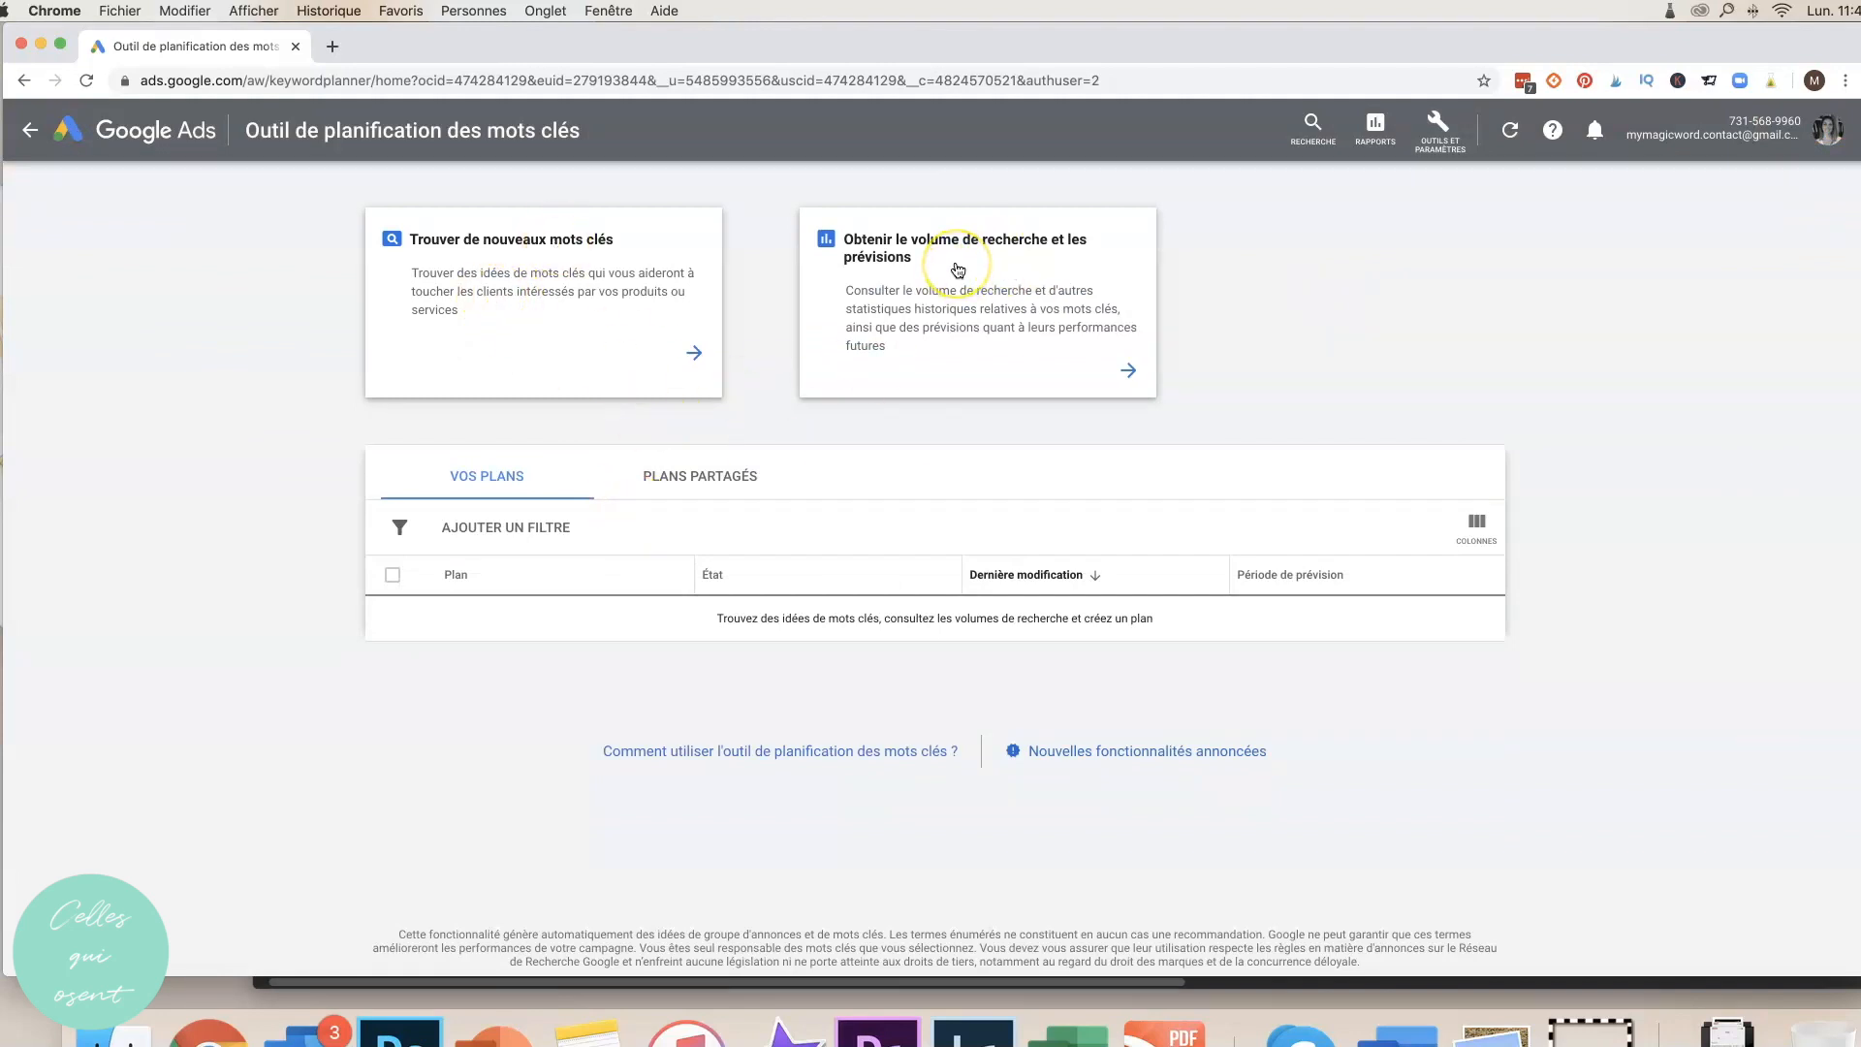
click(899, 287)
click(899, 286)
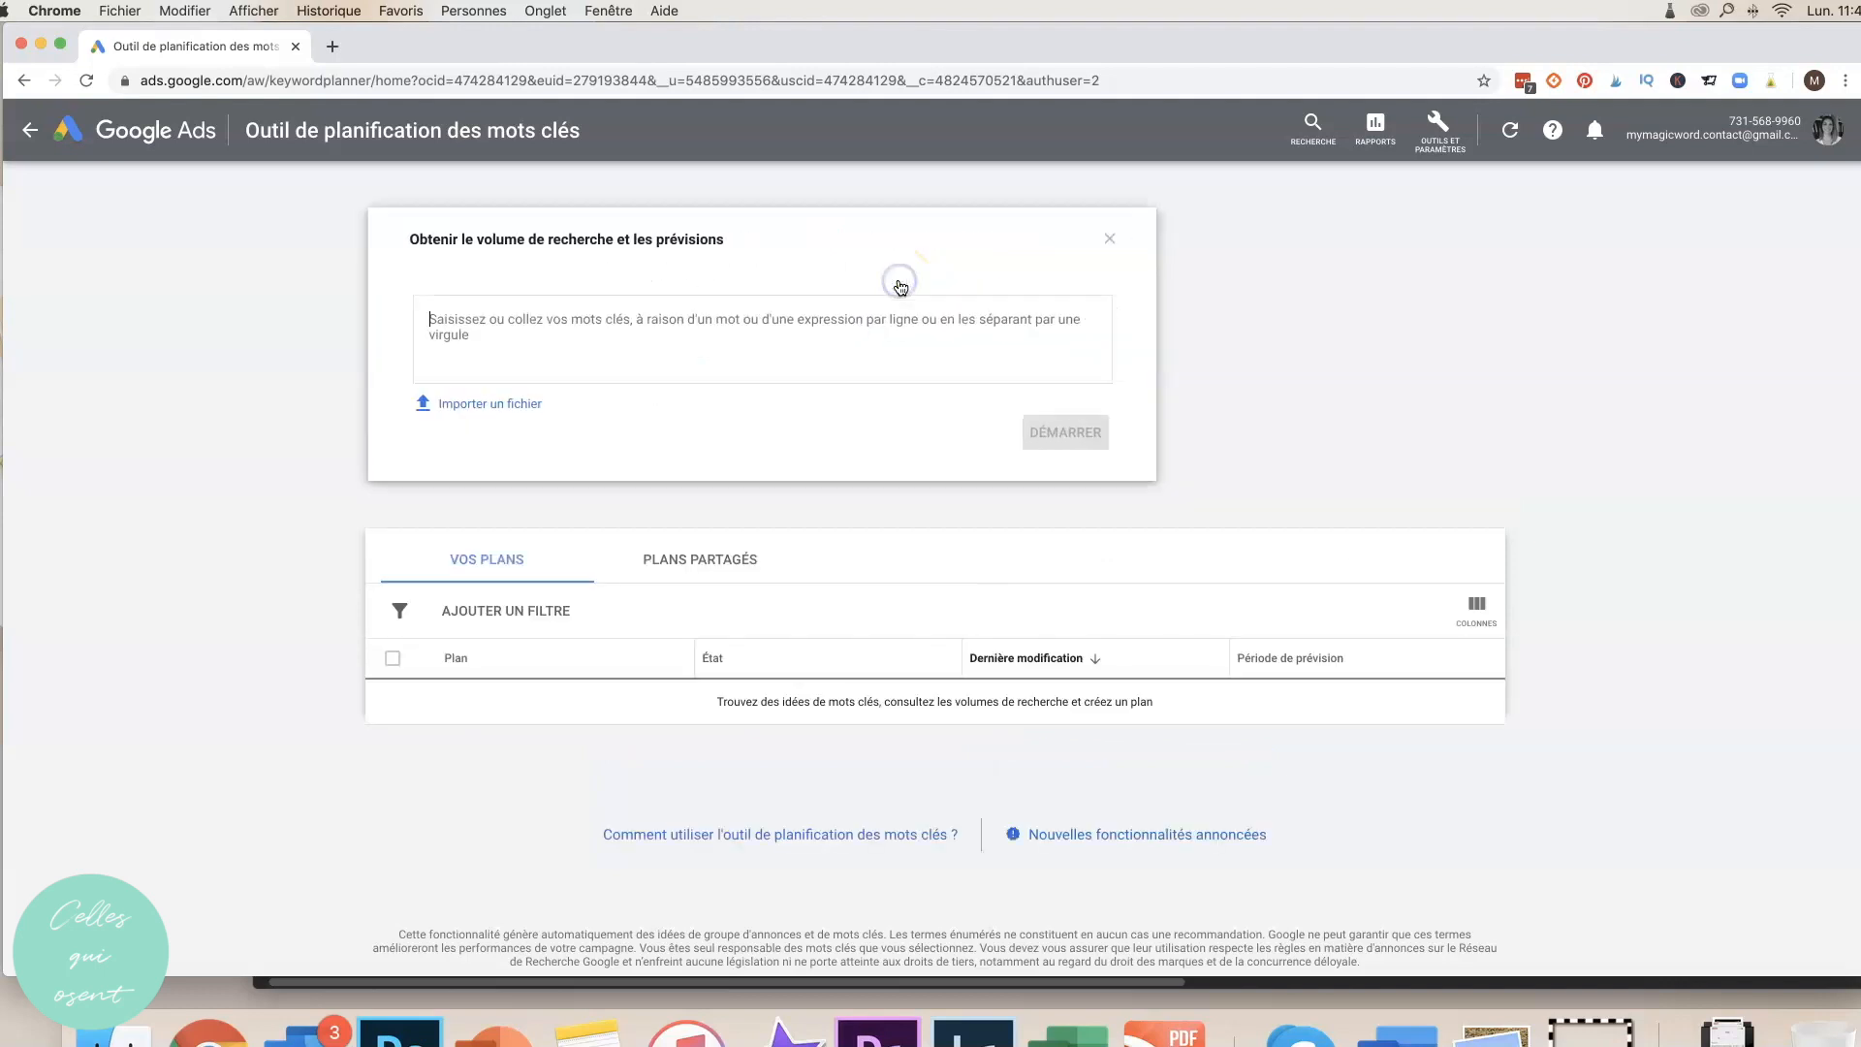
click(694, 355)
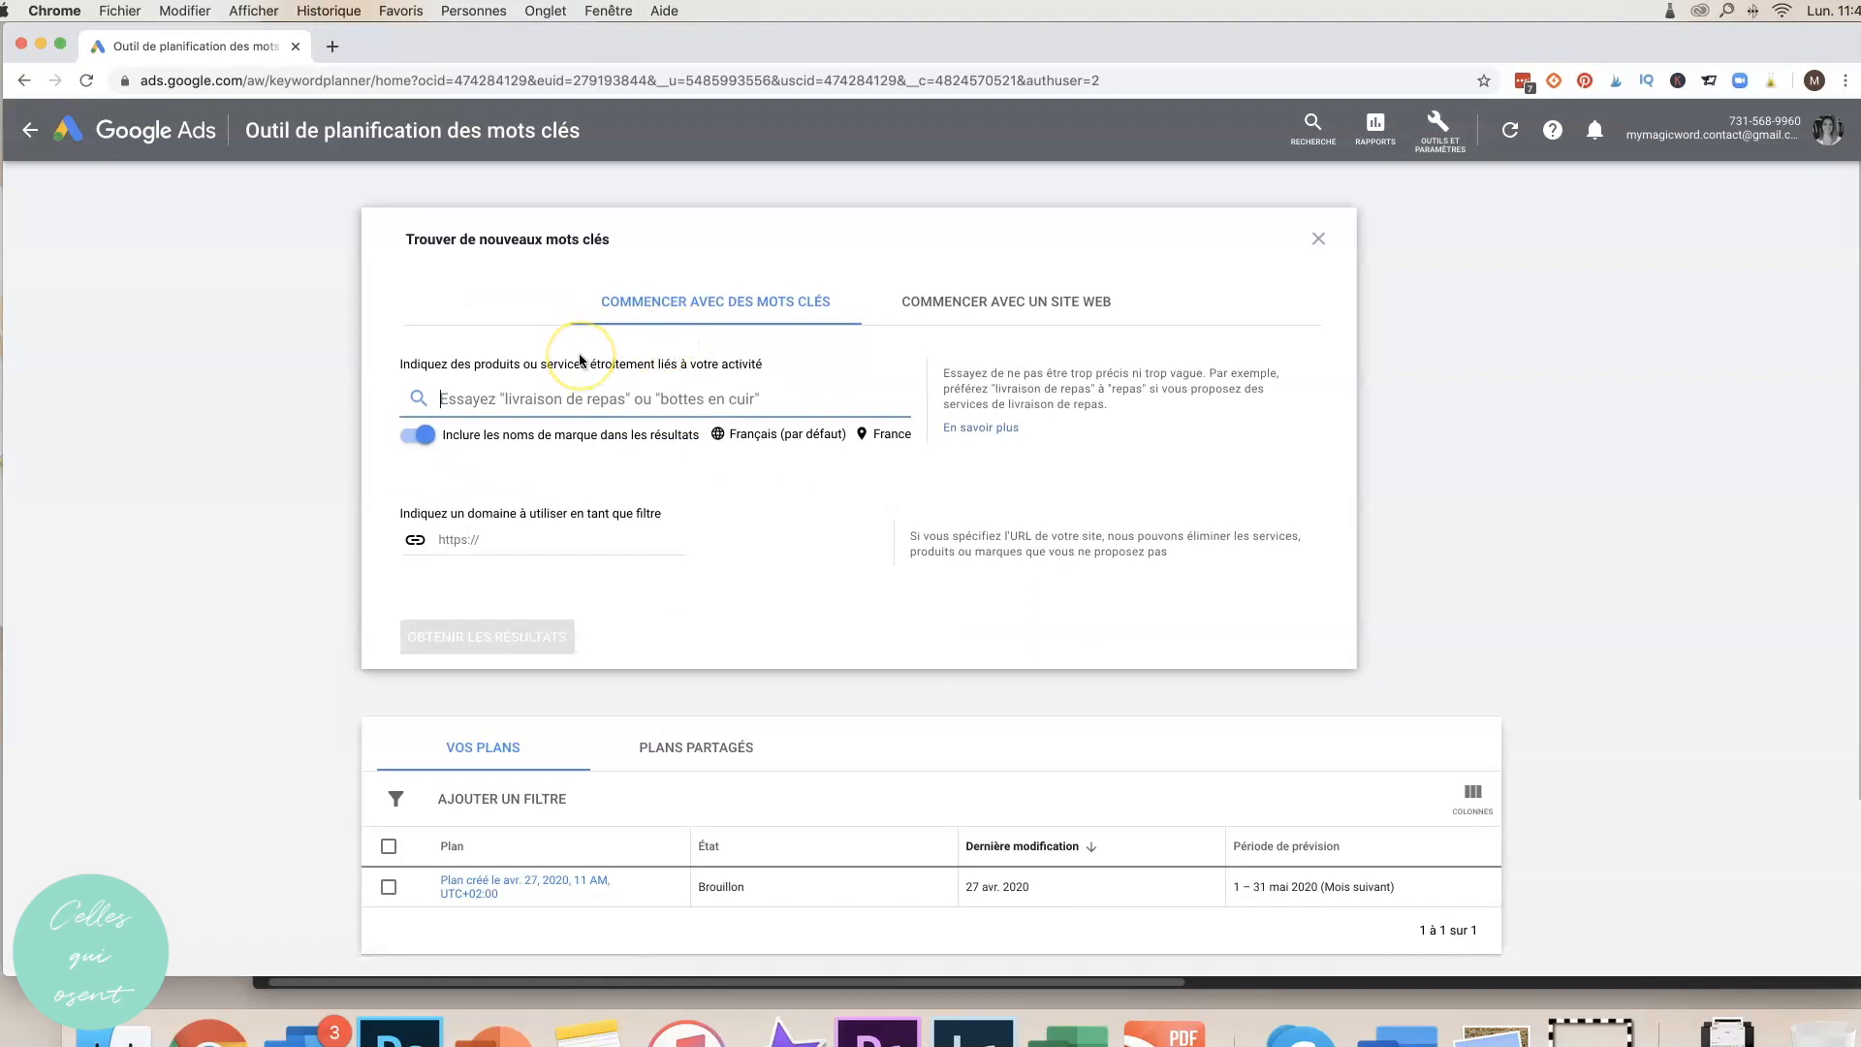
Get keyword ideas for 'assistant virtuel' in France with brand names excluded.
text(as)
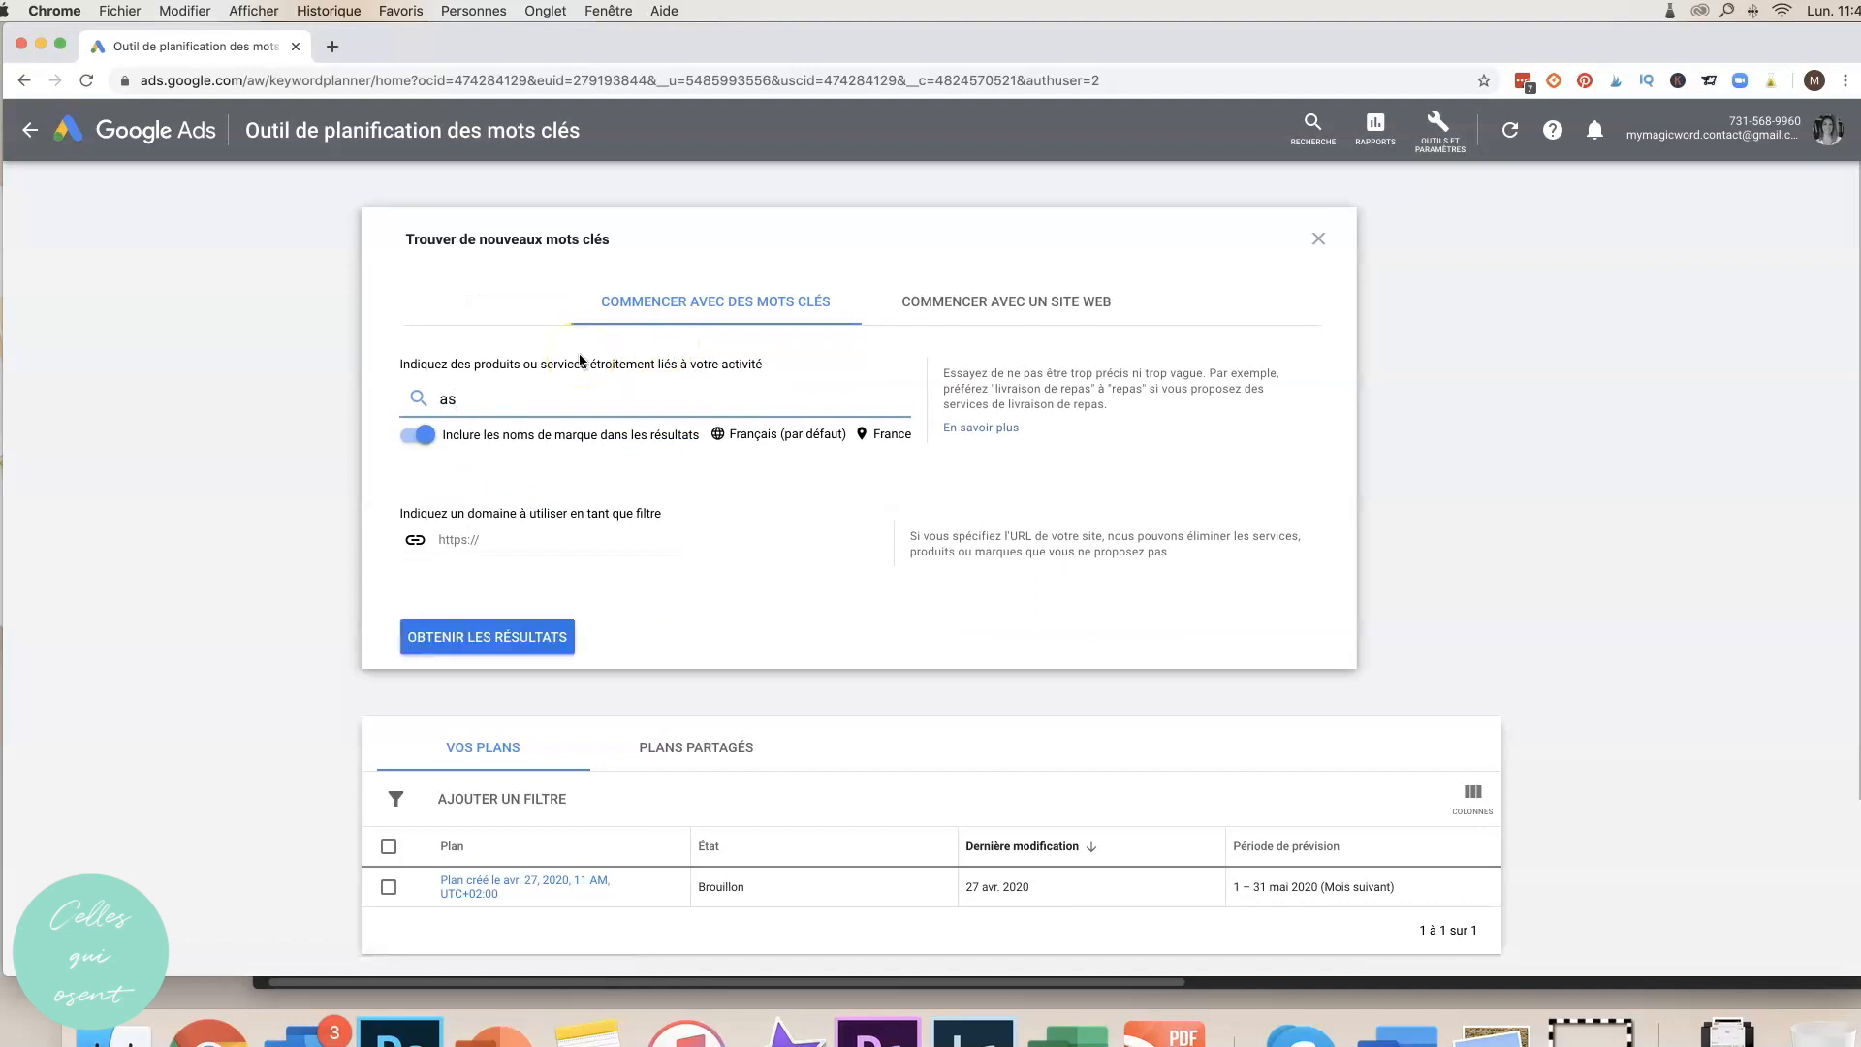
text(sistant)
click(964, 241)
click(503, 399)
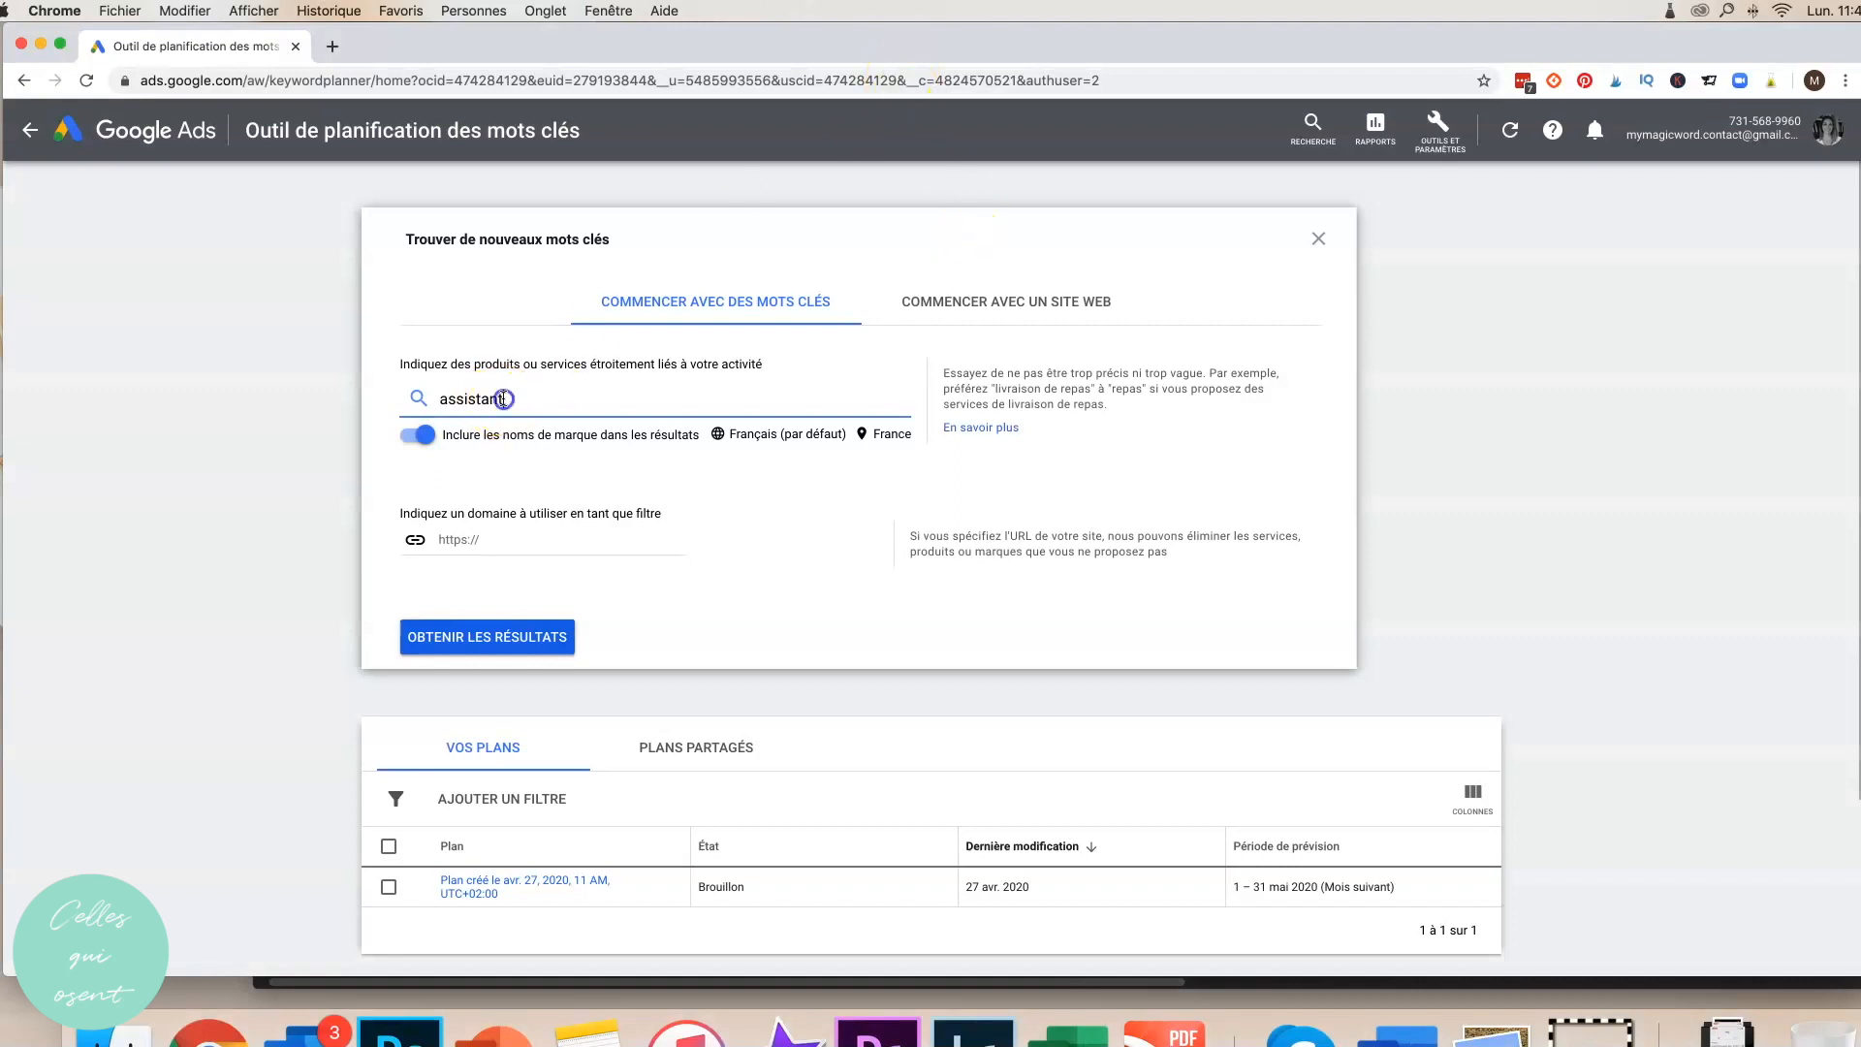
text(virtuel)
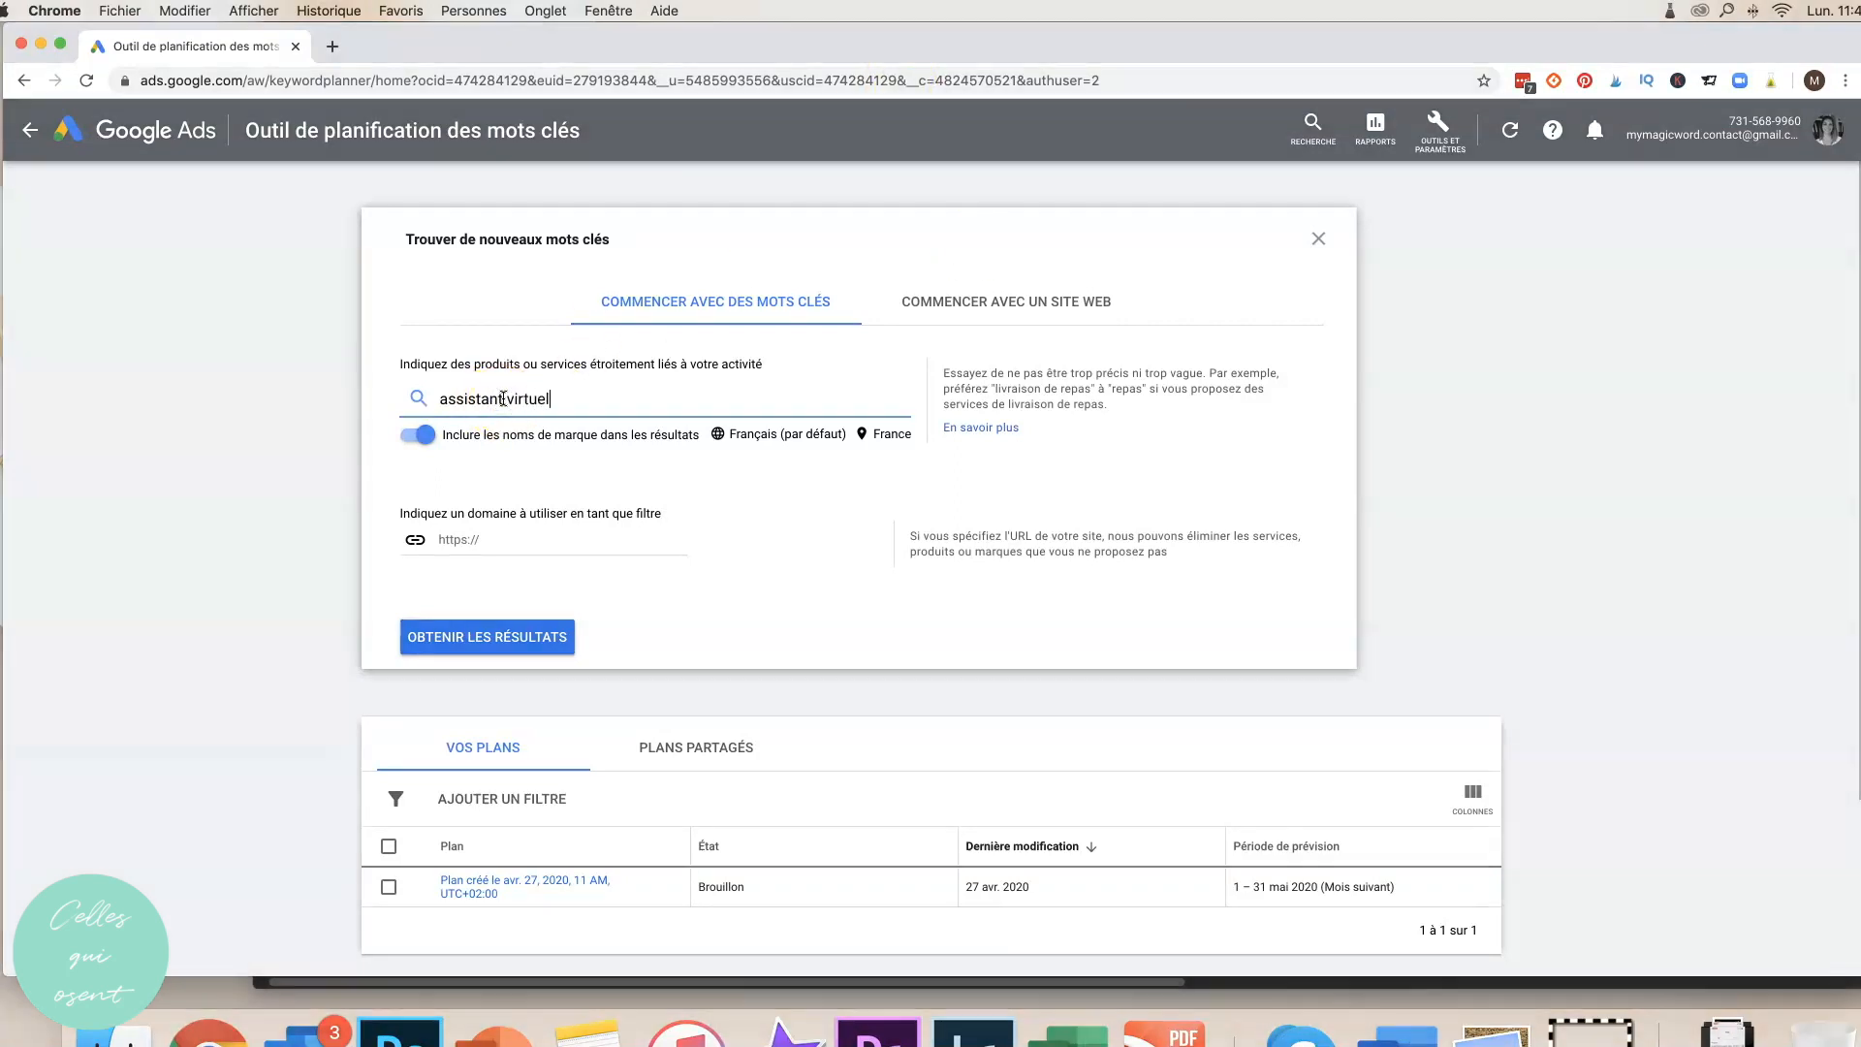
click(582, 387)
click(416, 434)
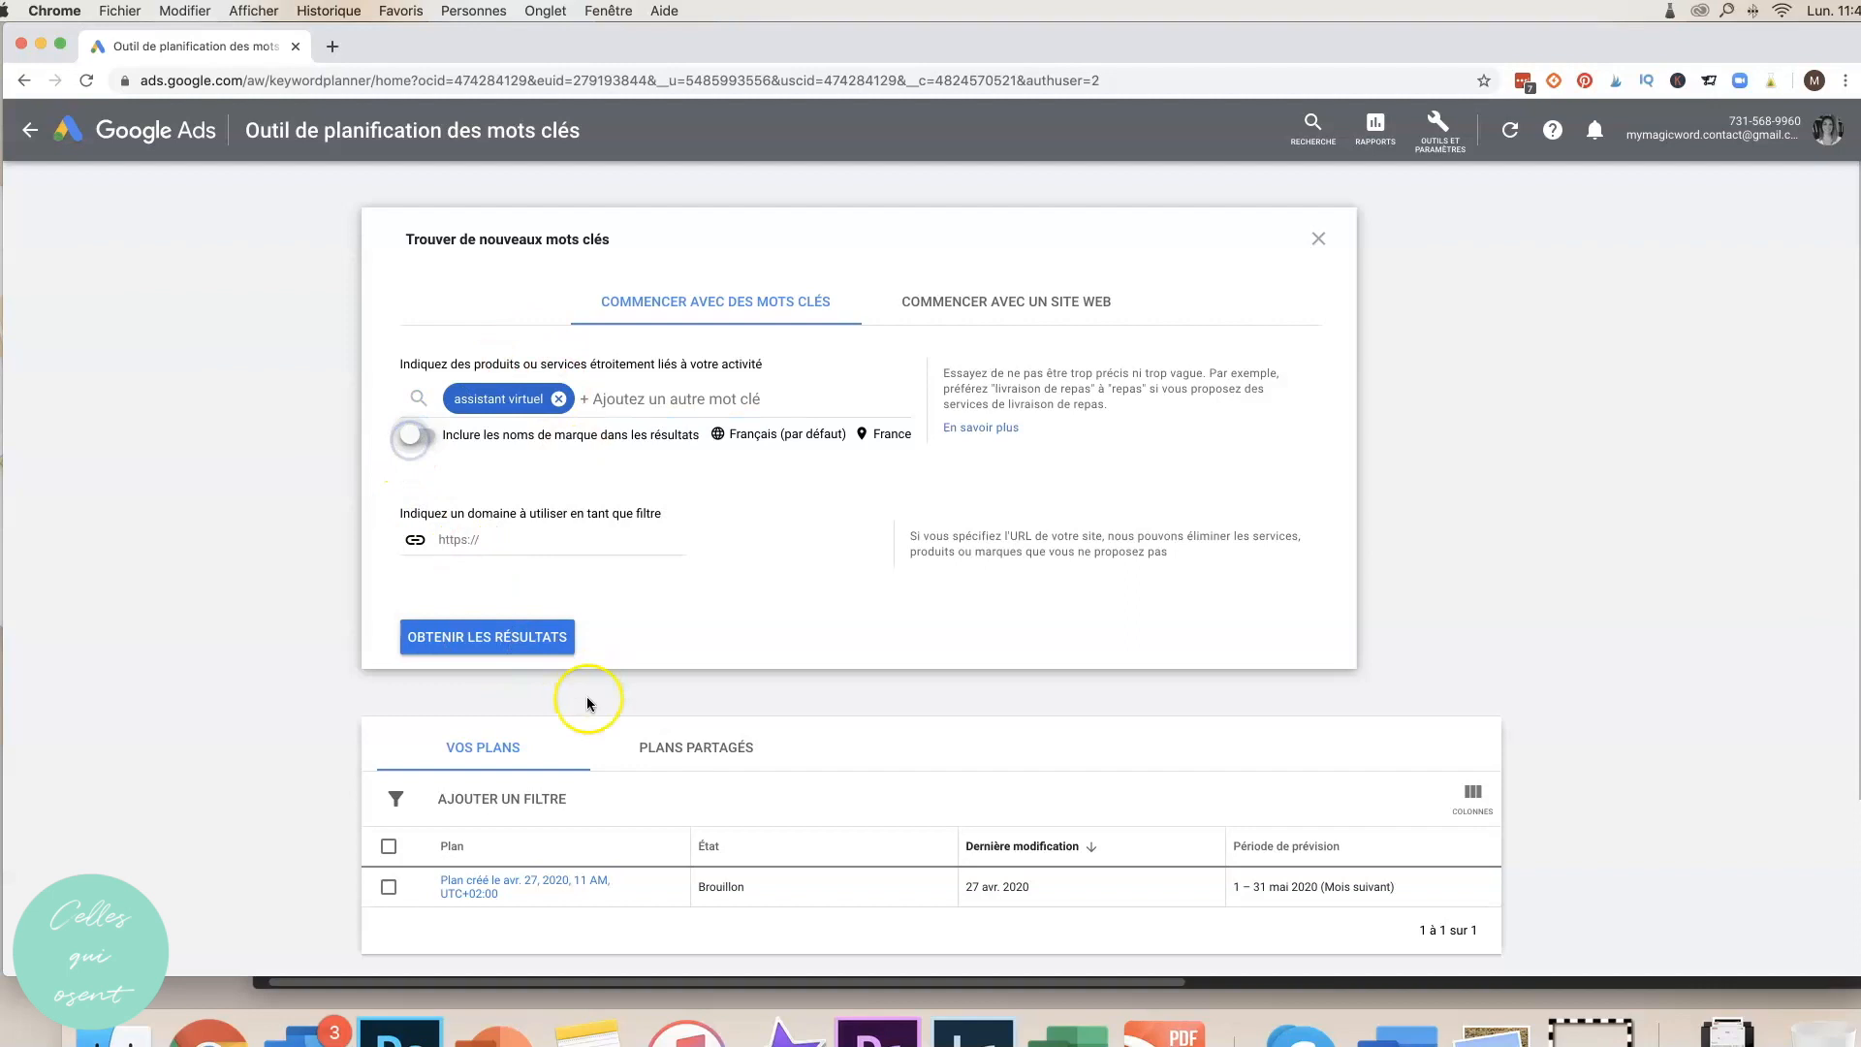
click(479, 636)
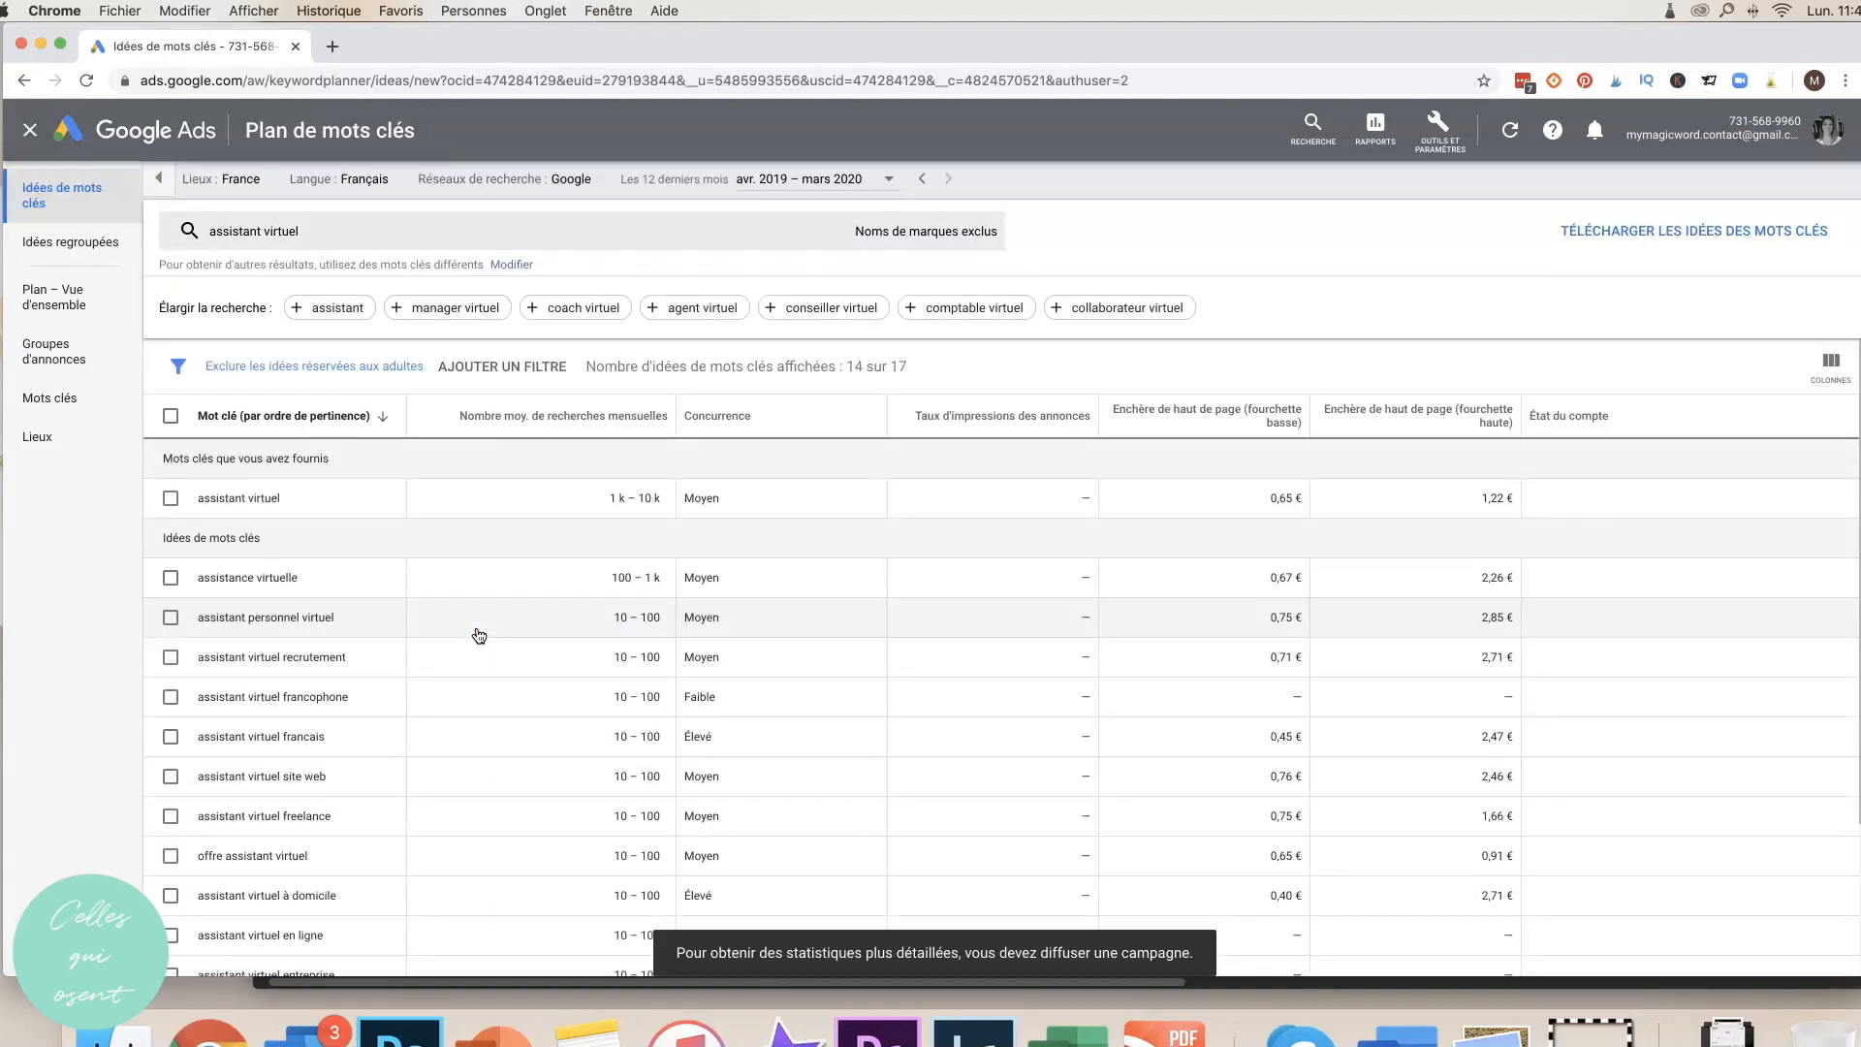
scroll(570, 621, down, 5)
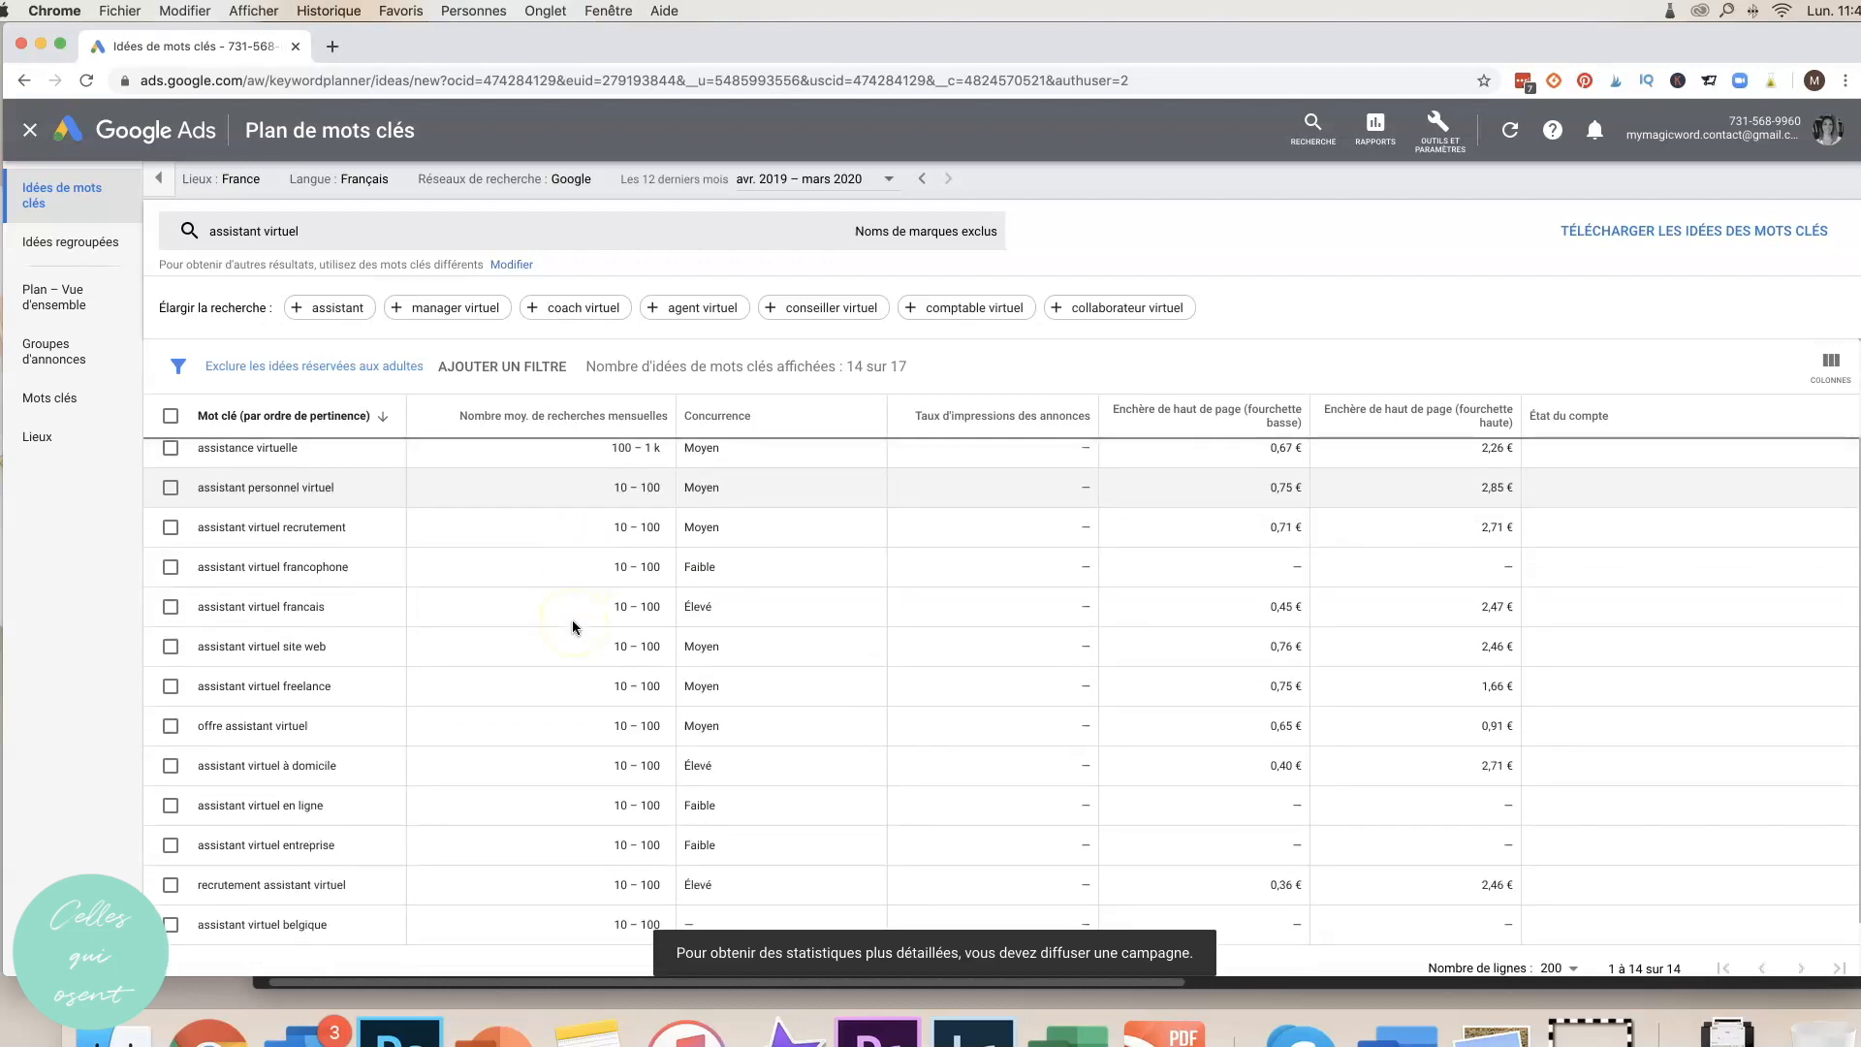
scroll(572, 620, up, 1)
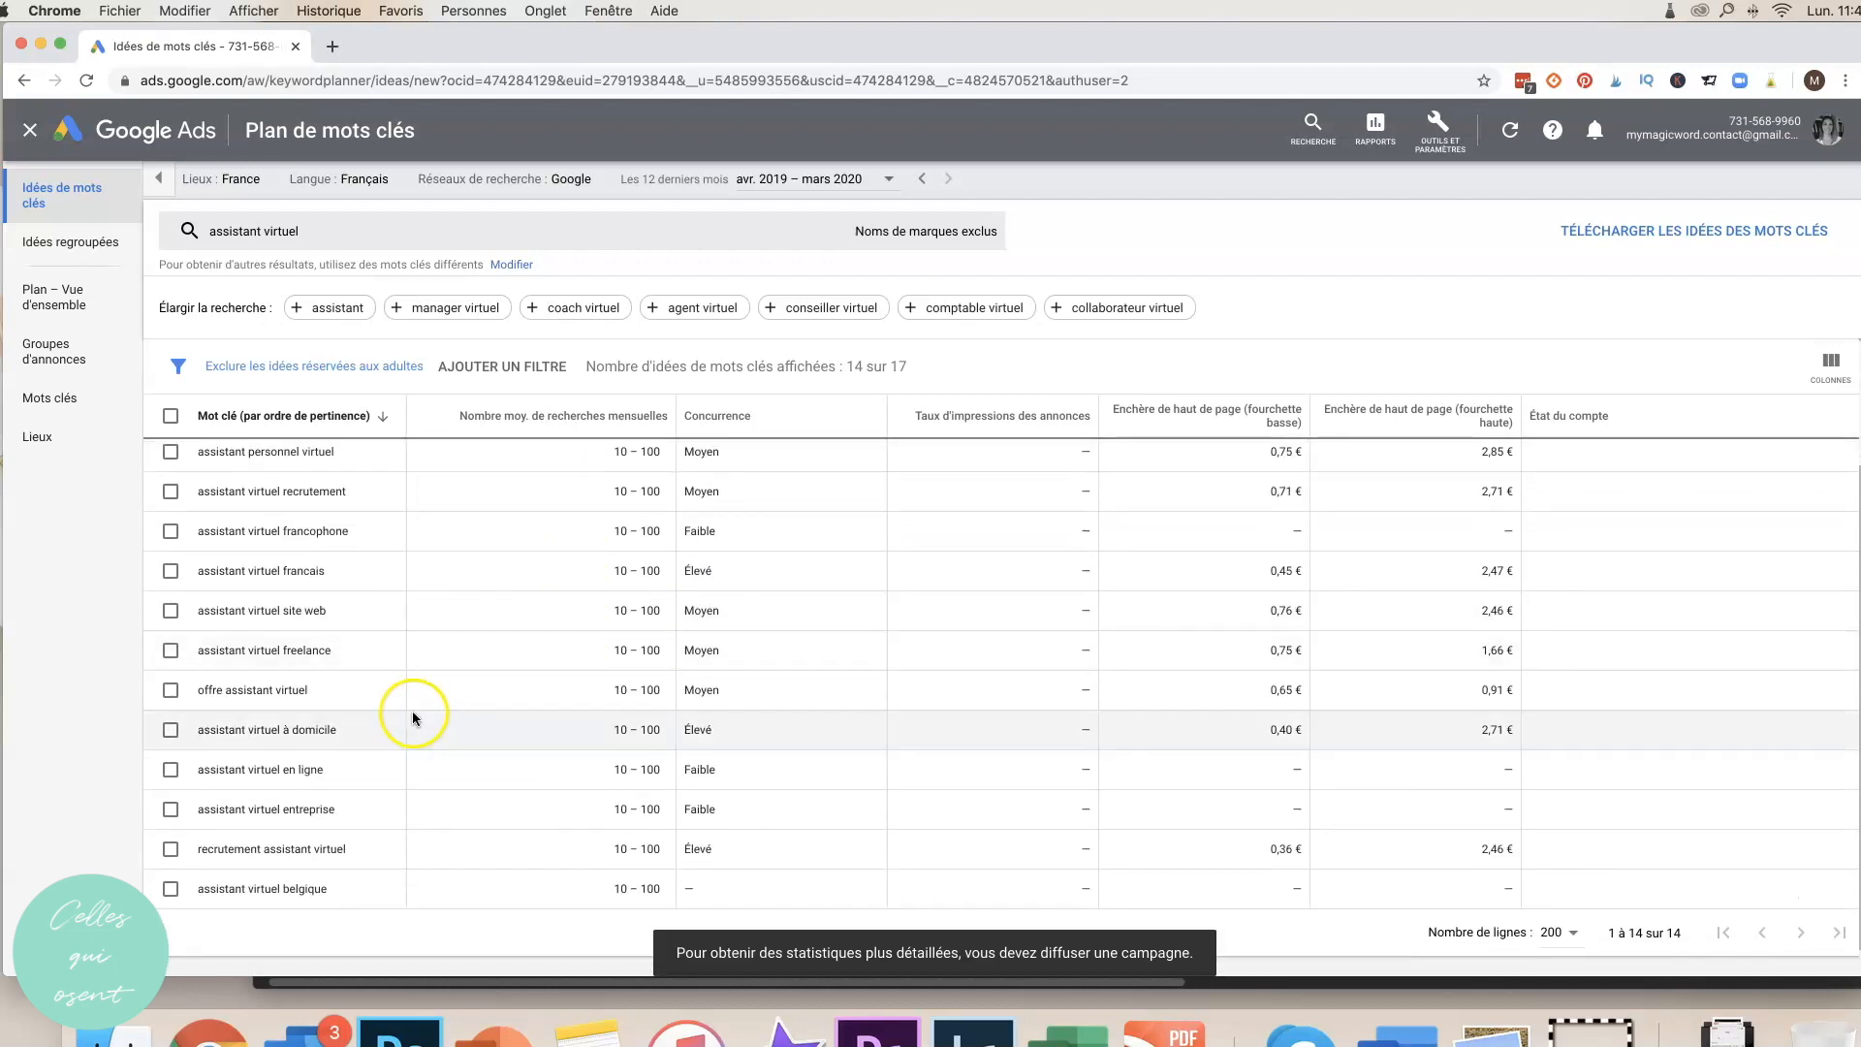
scroll(407, 716, down, 1)
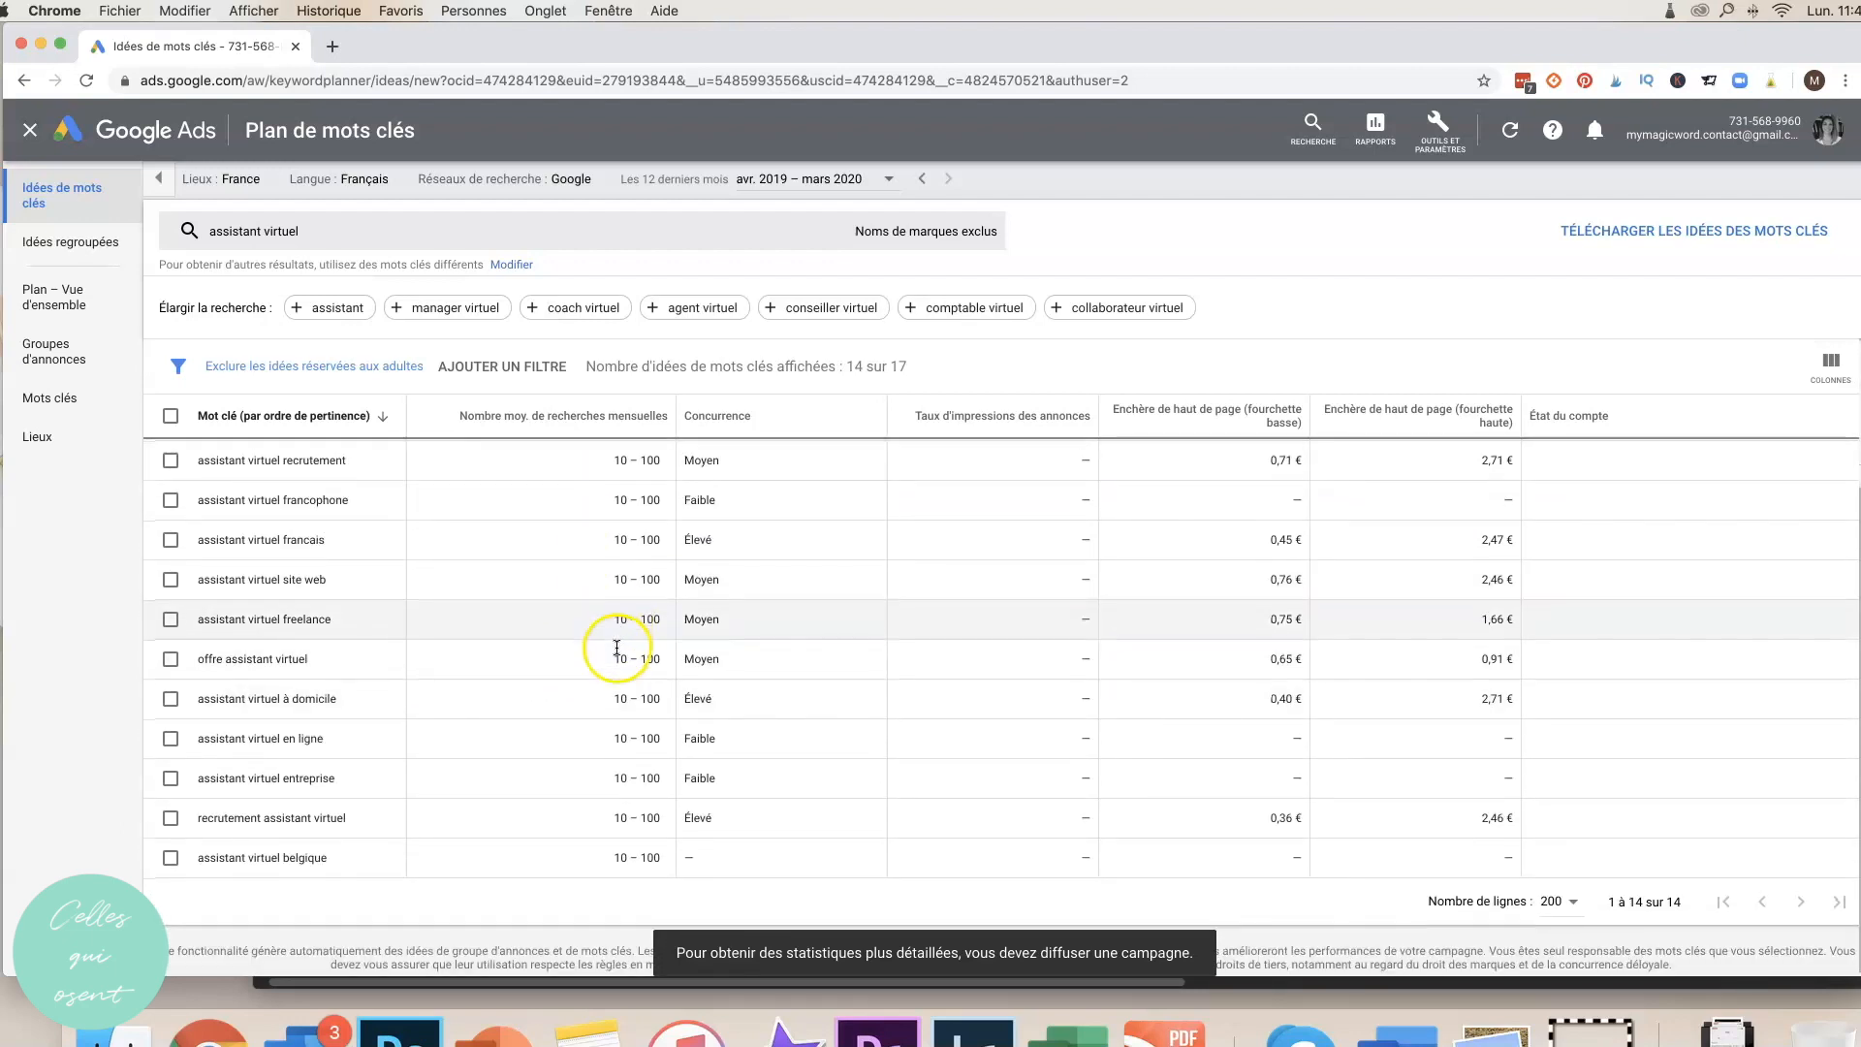
scroll(364, 715, up, 5)
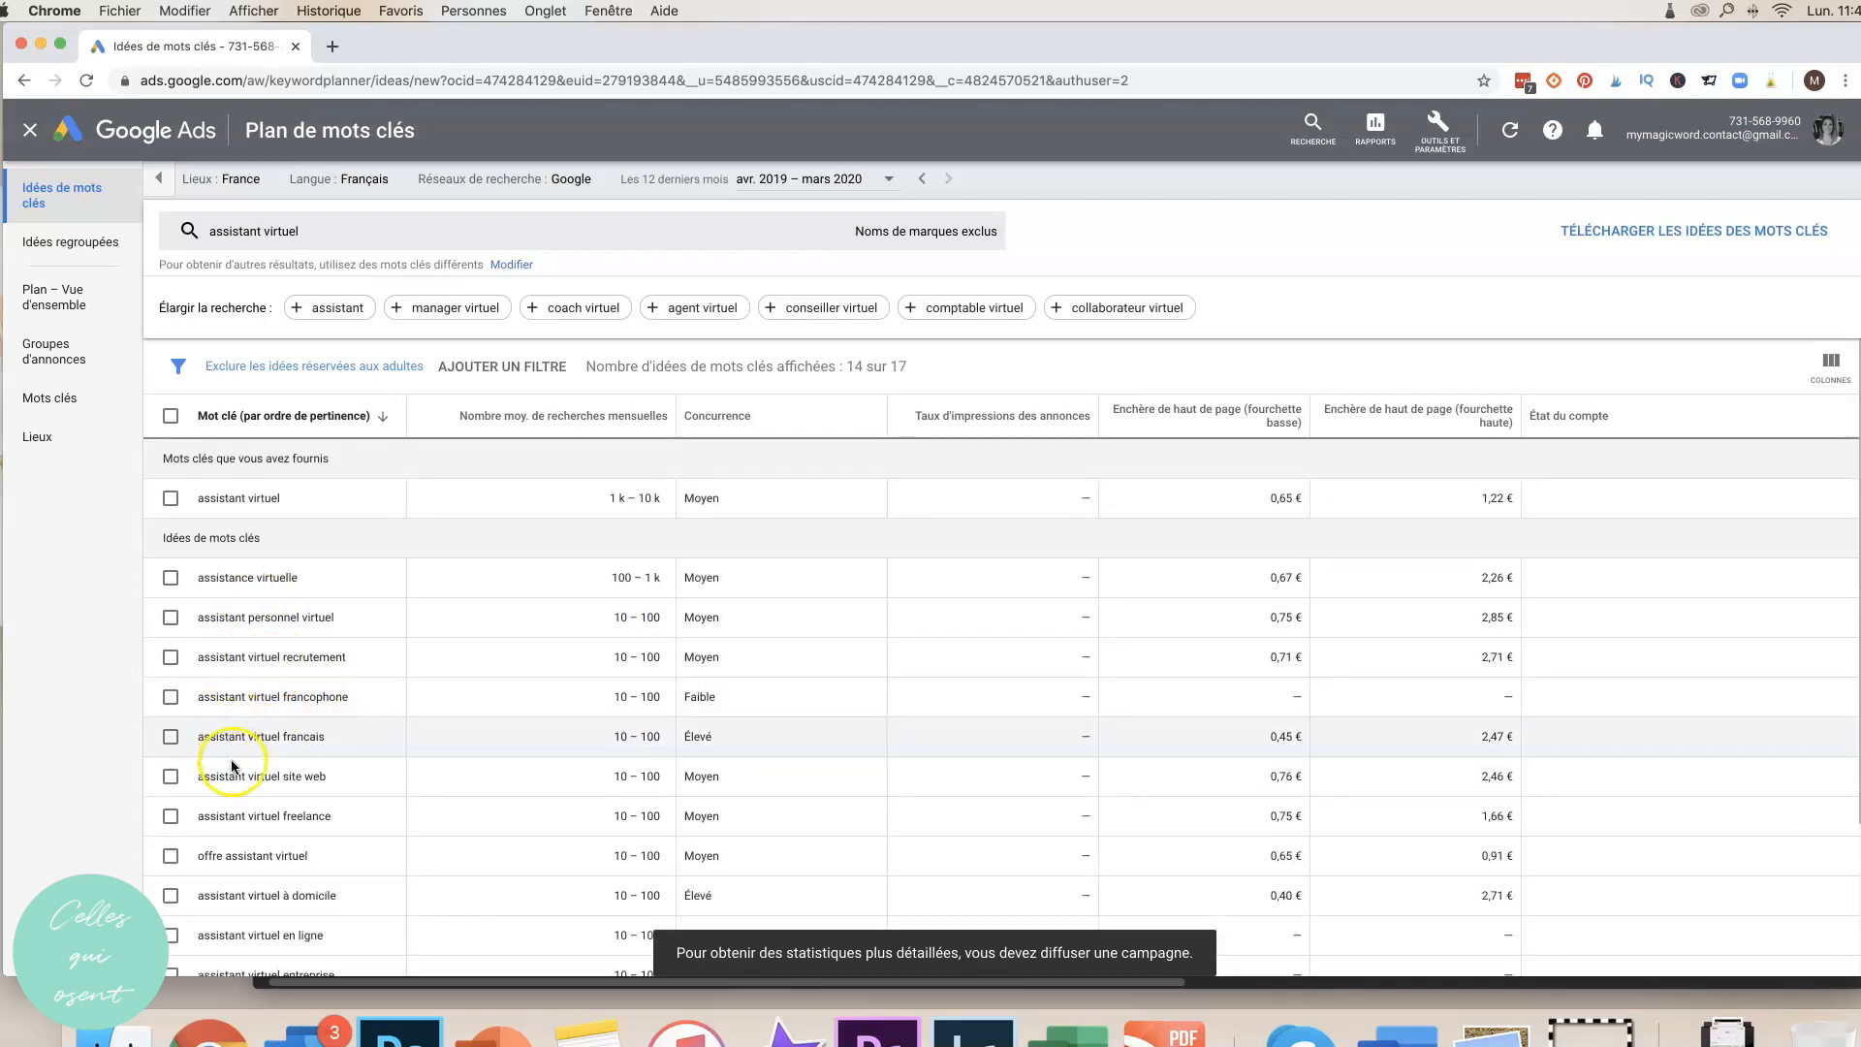
scroll(284, 809, down, 1)
scroll(284, 808, down, 2)
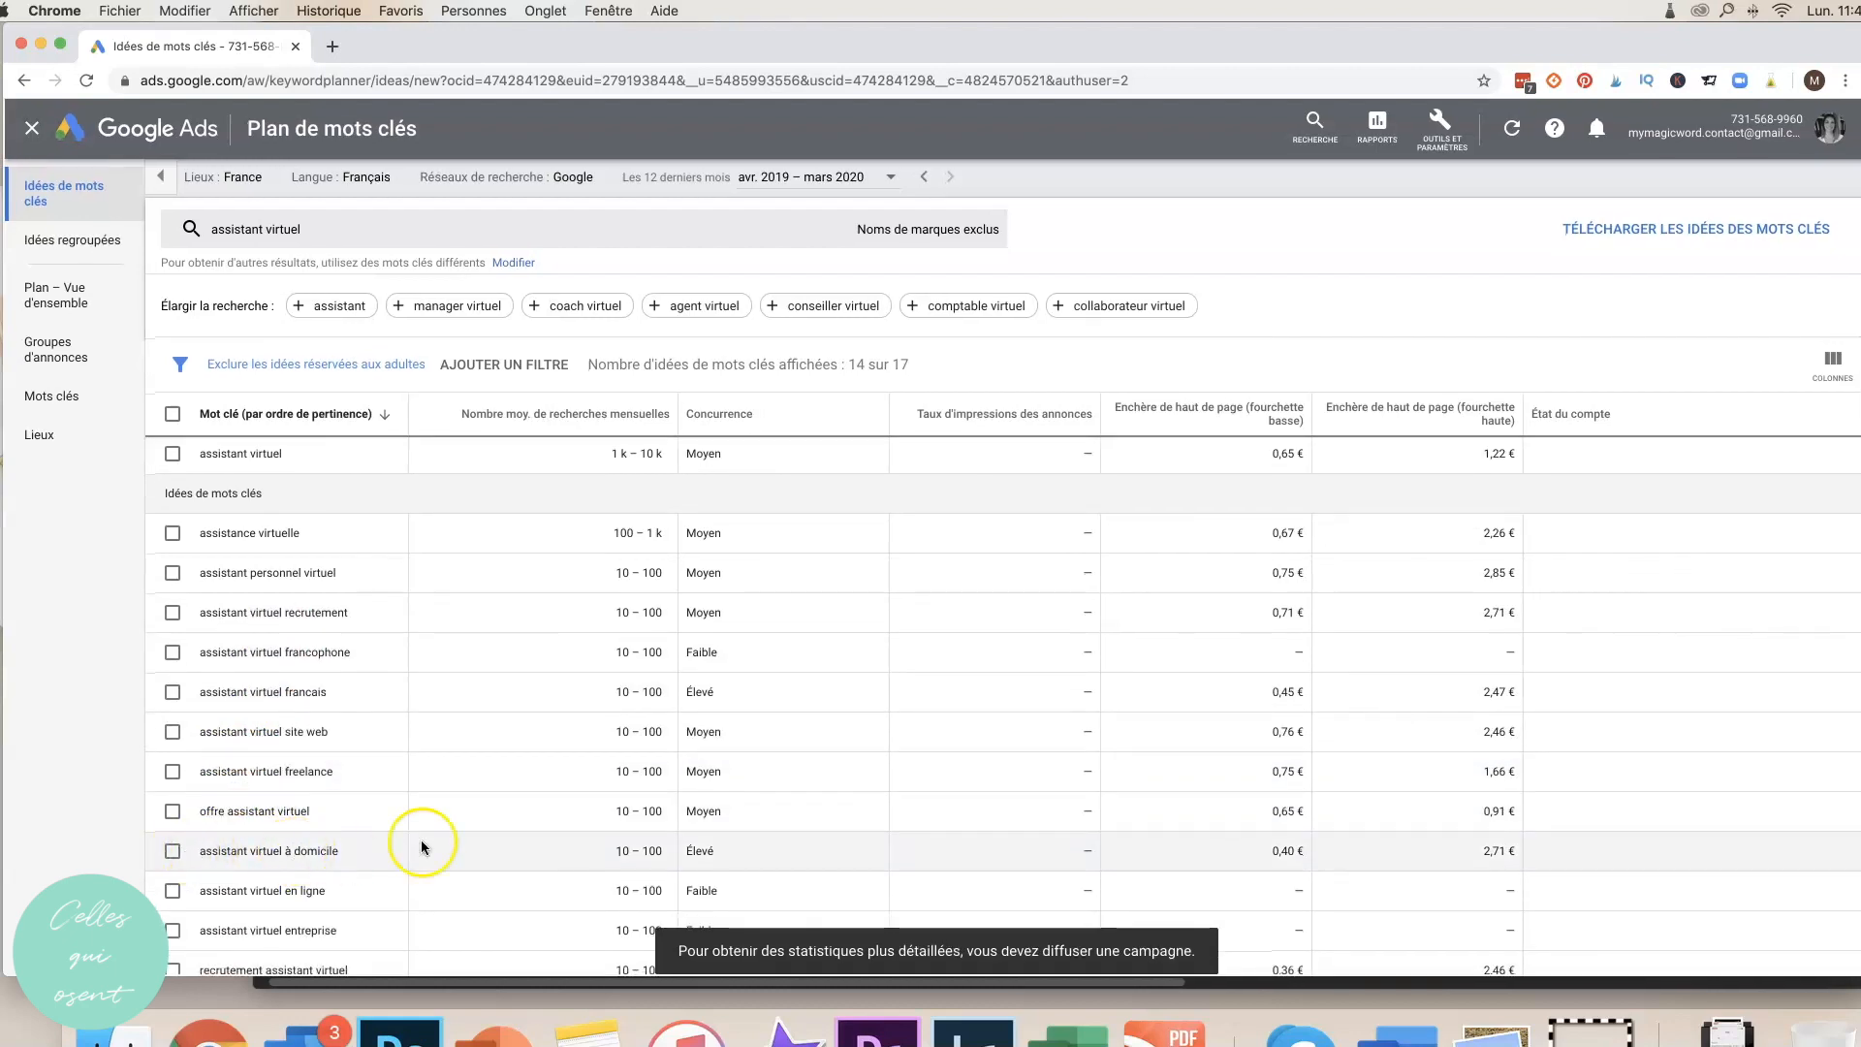
scroll(841, 735, up, 2)
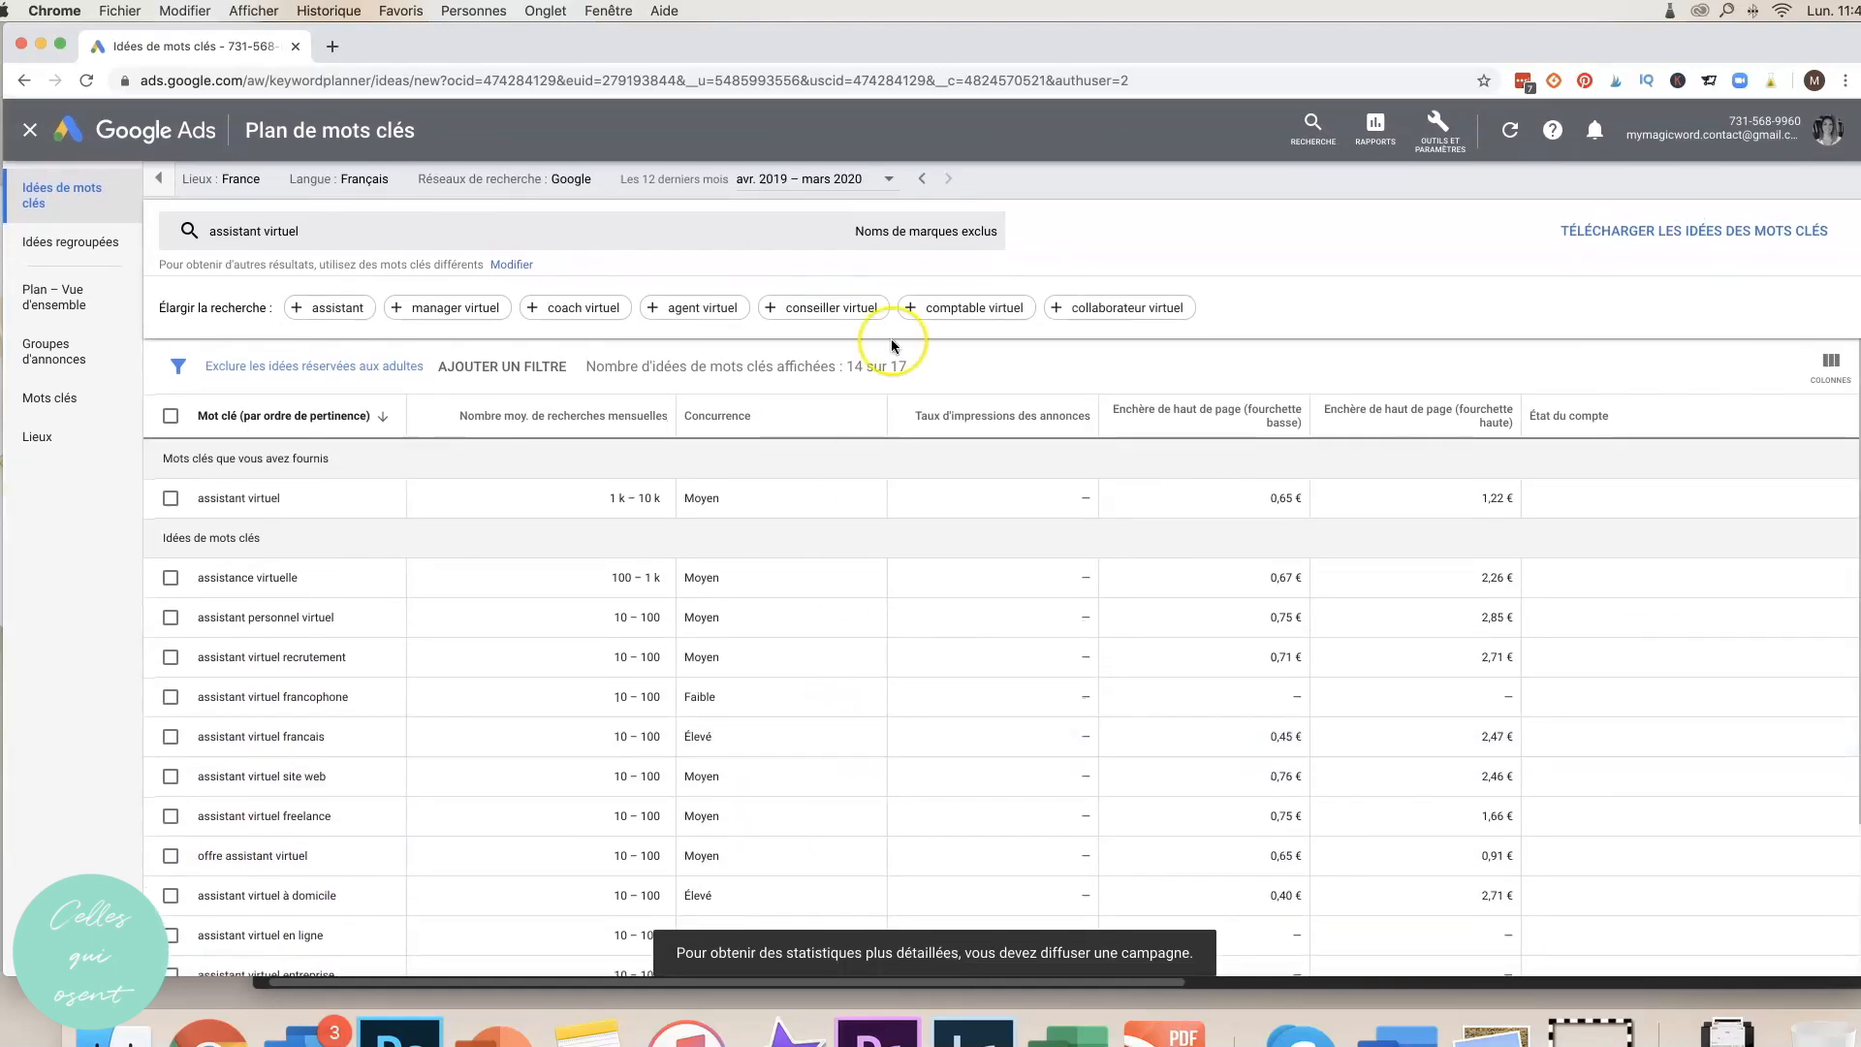
click(1424, 338)
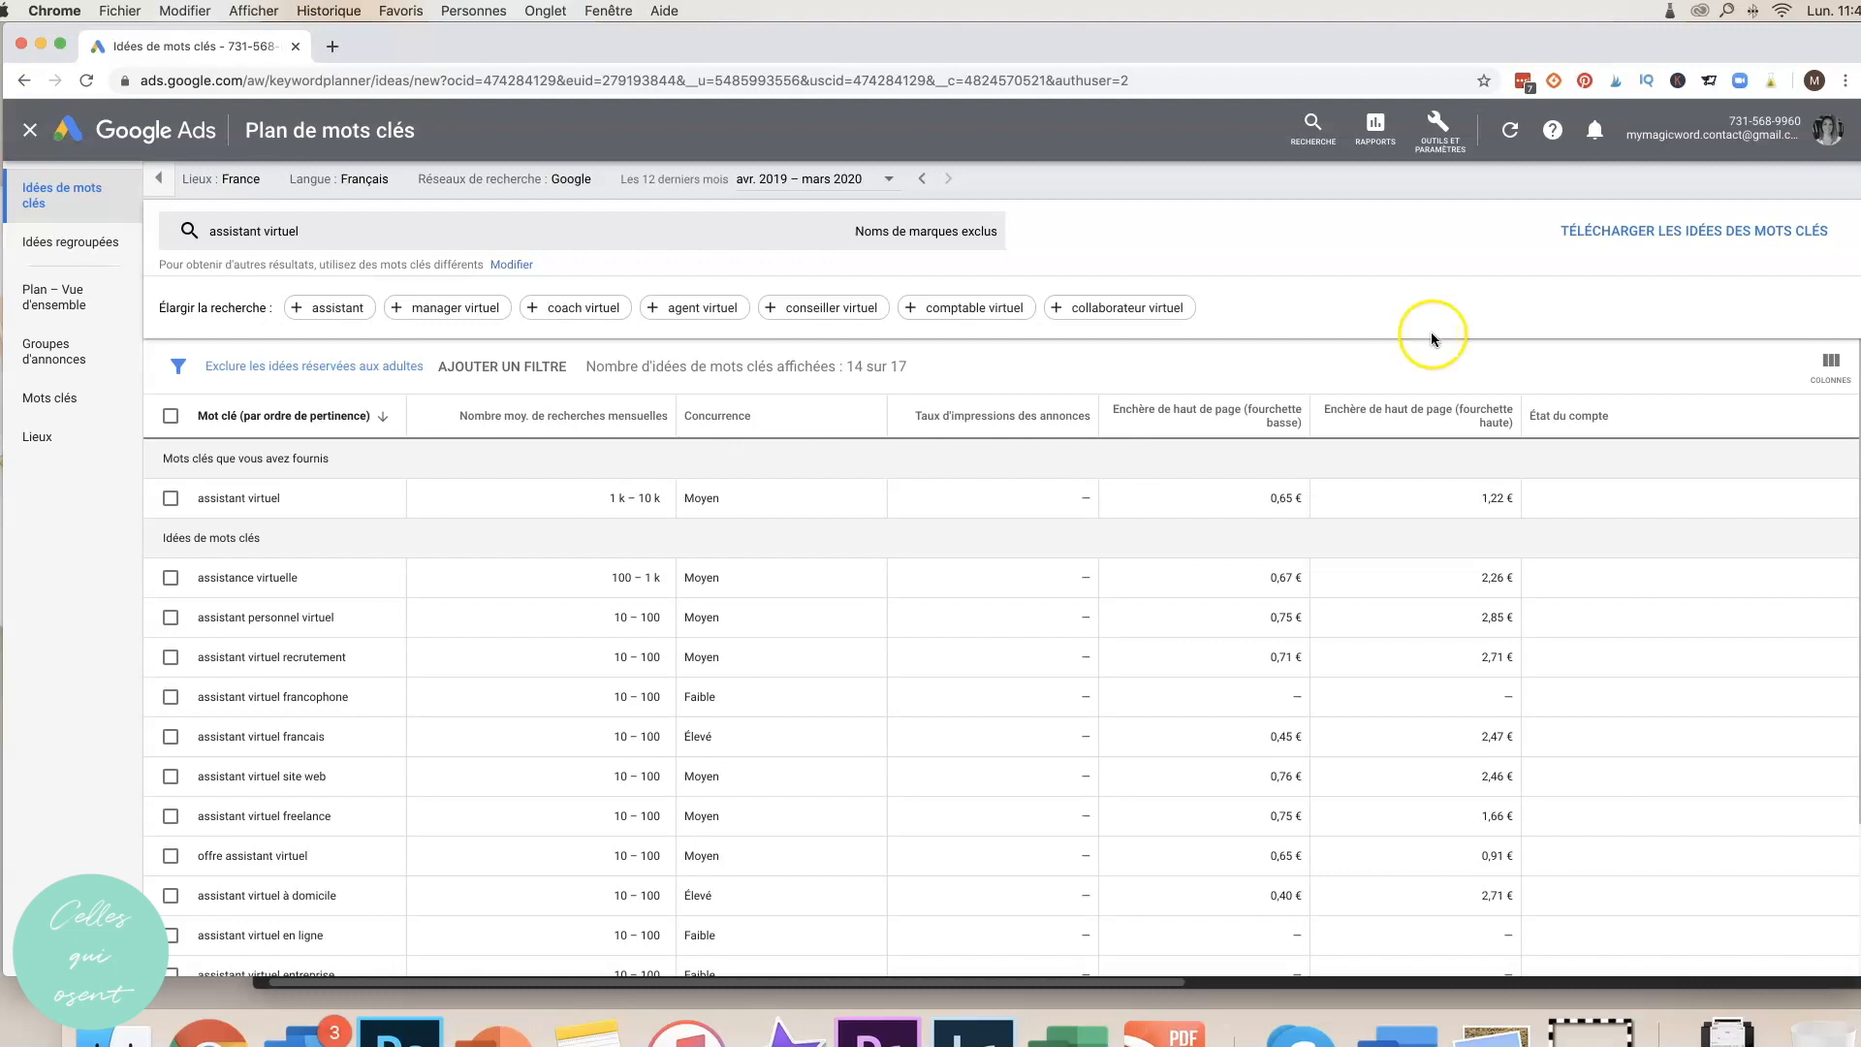